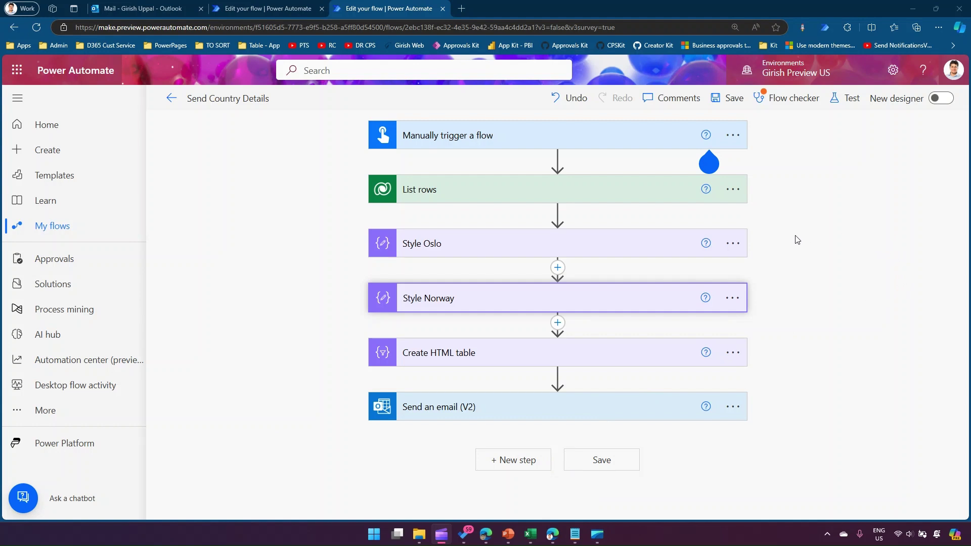
Open and dismiss the action-help tip, then clear the canvas selection
click(709, 162)
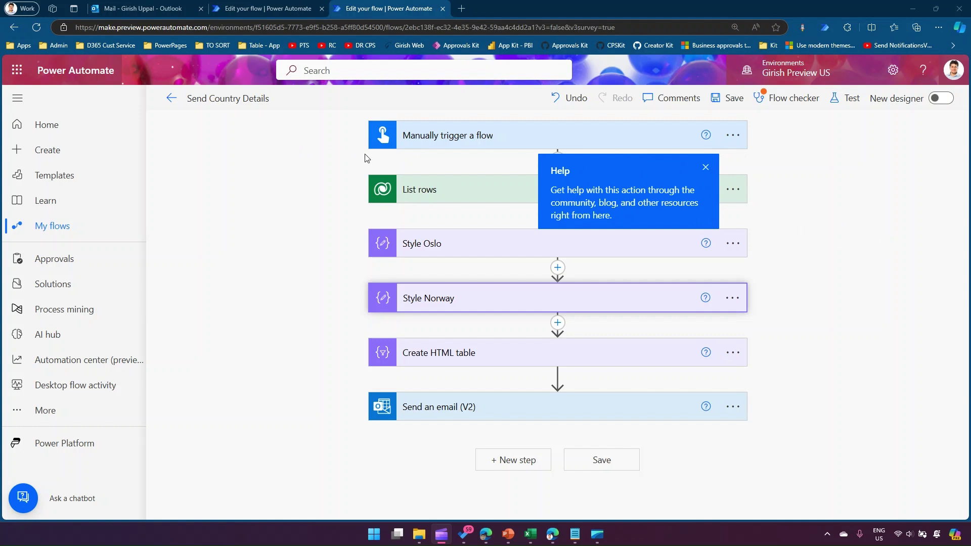
click(706, 167)
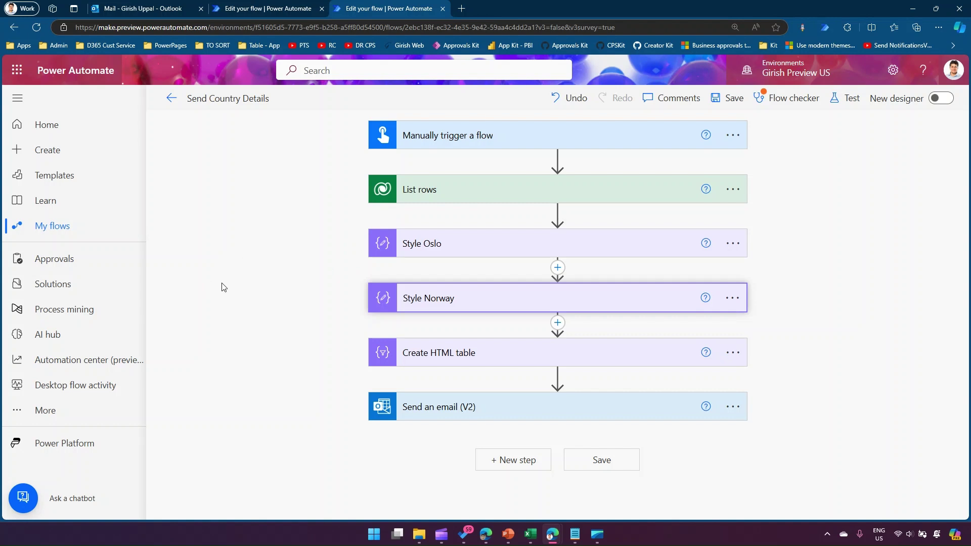
mouse_move(345, 217)
mouse_down()
mouse_move(608, 328)
mouse_move(768, 331)
mouse_up()
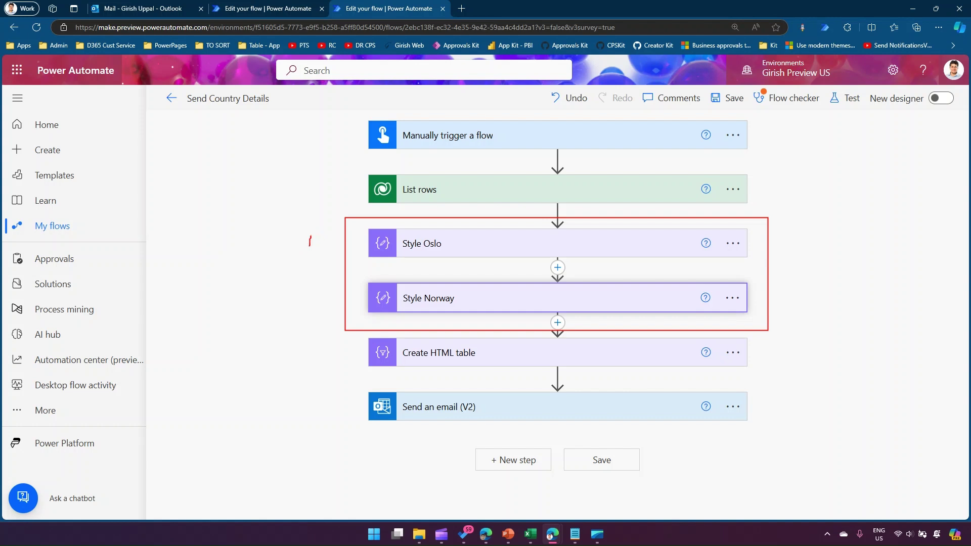
mouse_move(309, 246)
mouse_down()
mouse_move(374, 250)
mouse_move(353, 260)
mouse_move(334, 298)
mouse_move(362, 295)
mouse_up()
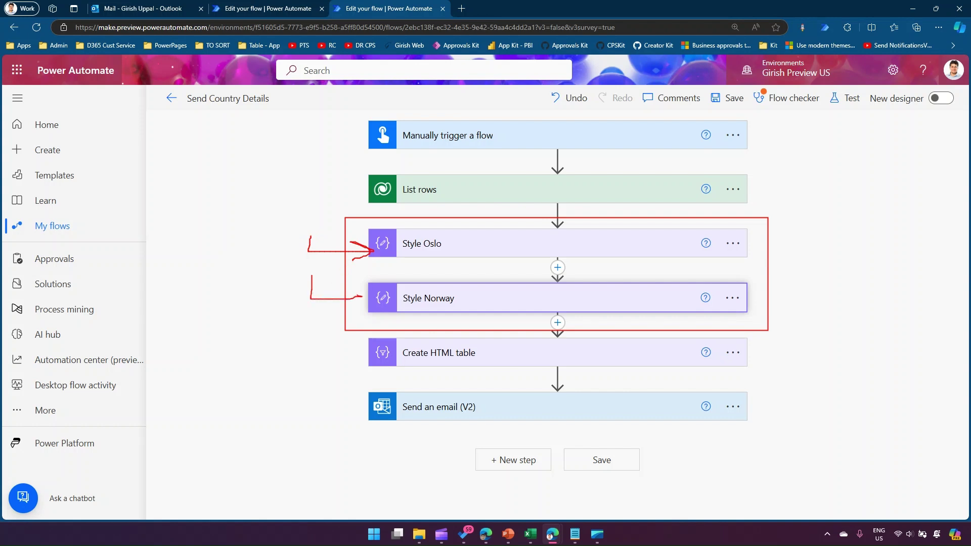
key(Escape)
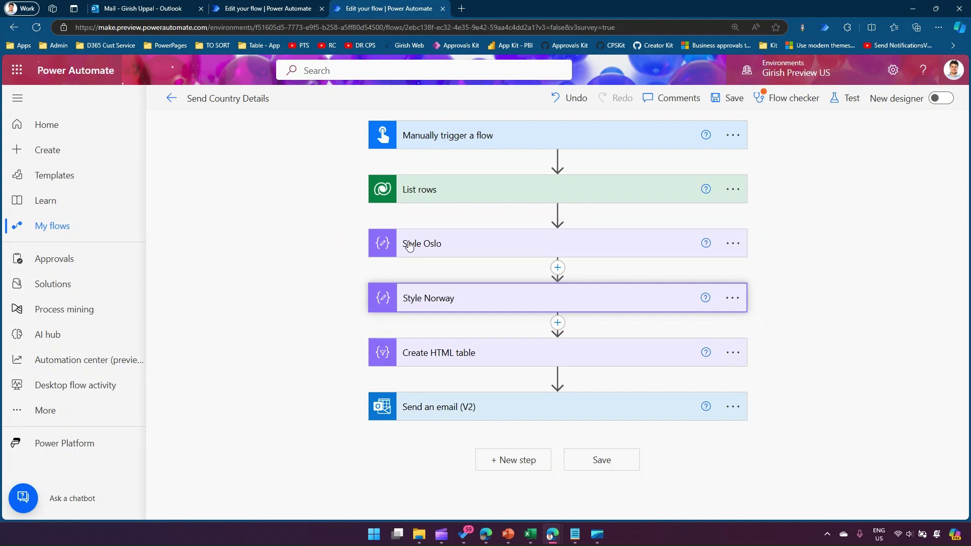
Expand the Style Oslo compose step and scroll through its CSS input
click(422, 247)
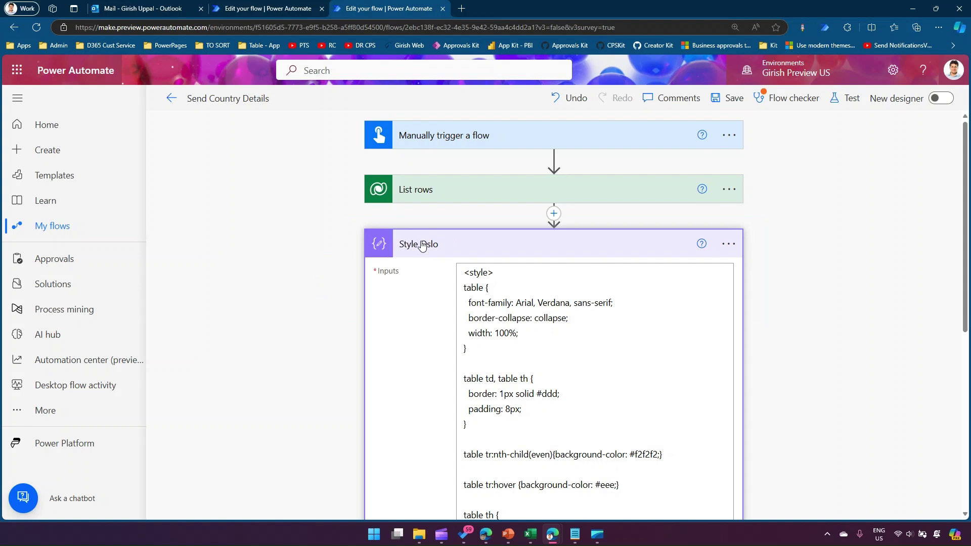
scroll(530, 317, down, 5)
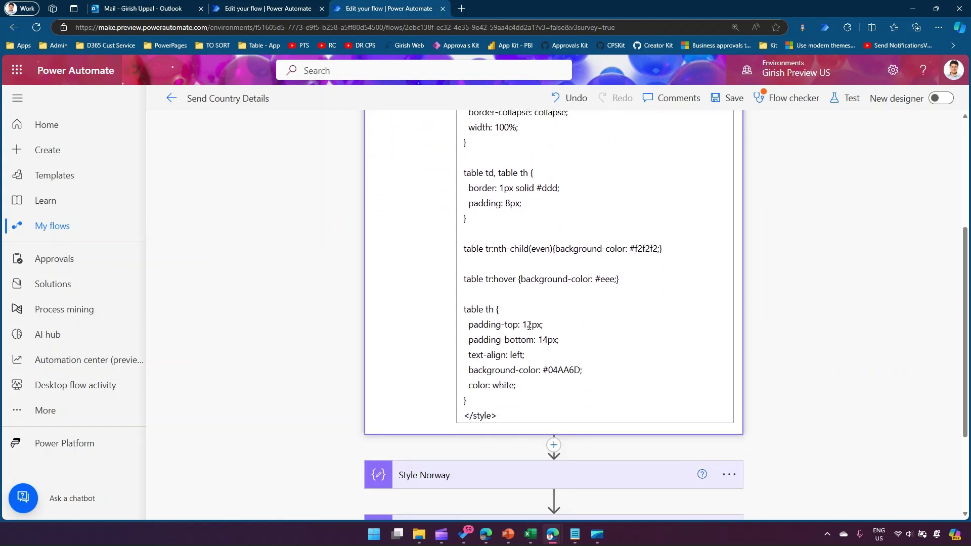
scroll(503, 268, up, 4)
click(491, 217)
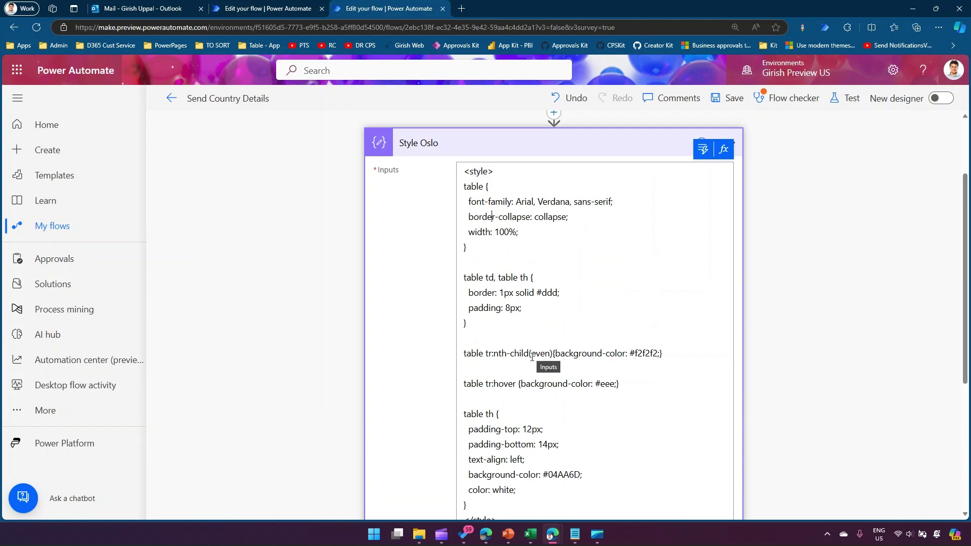
scroll(532, 368, down, 1)
scroll(532, 370, up, 1)
scroll(531, 356, down, 5)
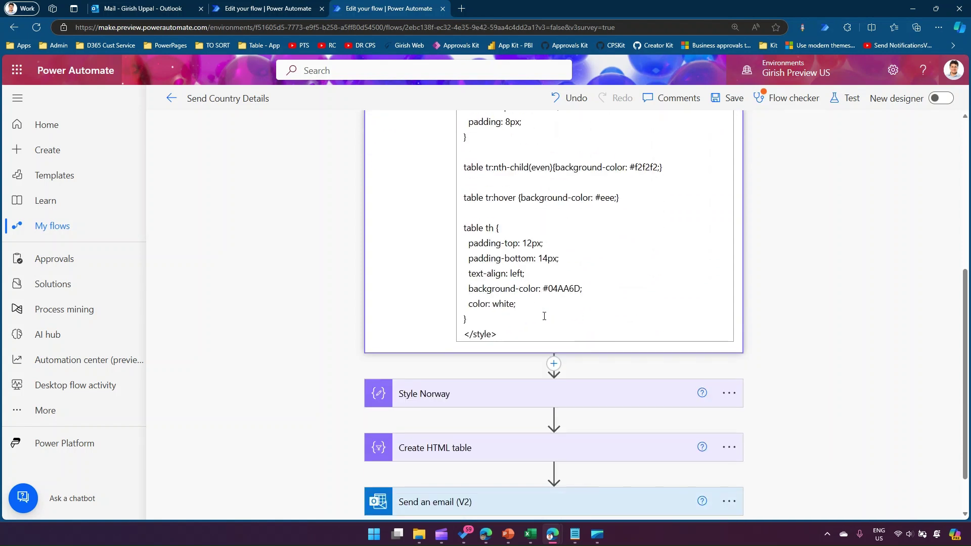
Expand Style Norway, review its CSS and select all of it for copying
click(479, 336)
scroll(536, 354, down, 3)
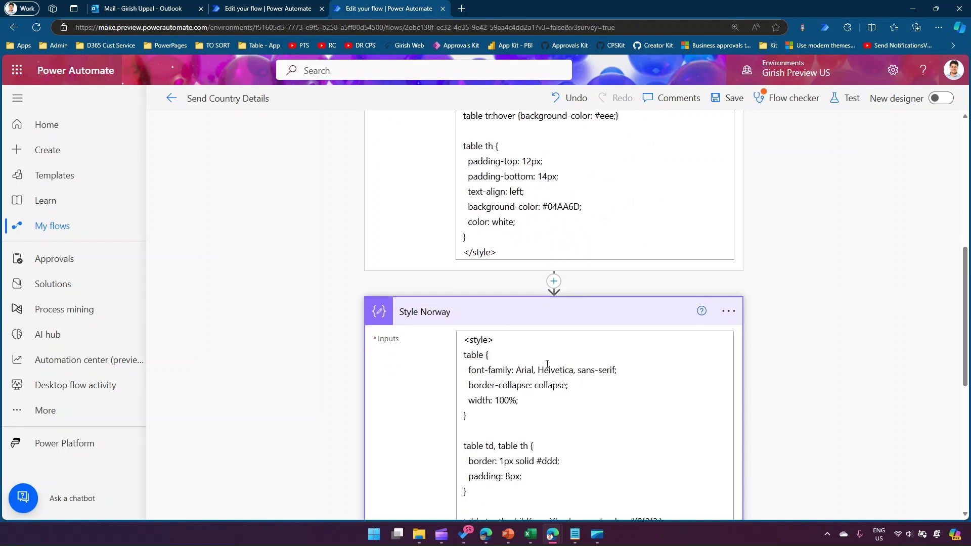
click(526, 336)
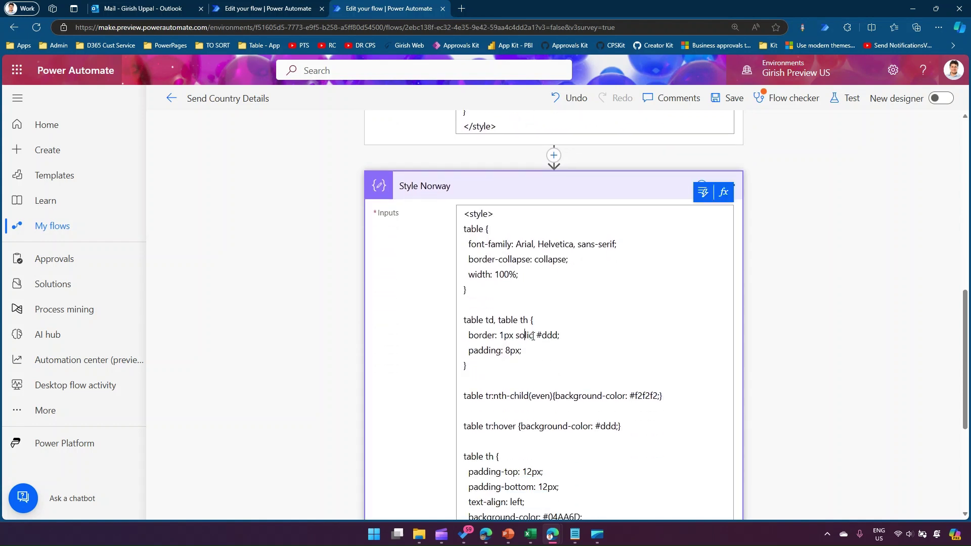
scroll(520, 243, up, 8)
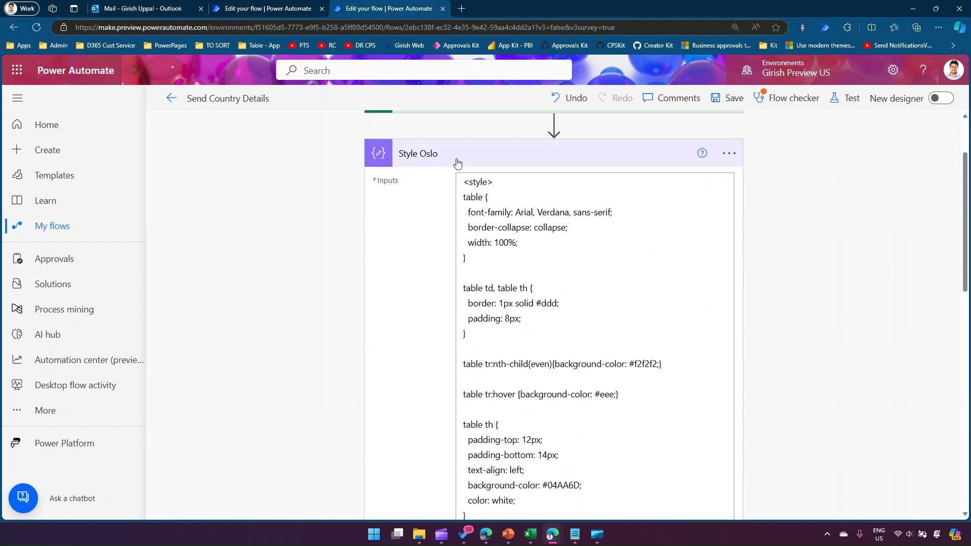
scroll(516, 263, down, 9)
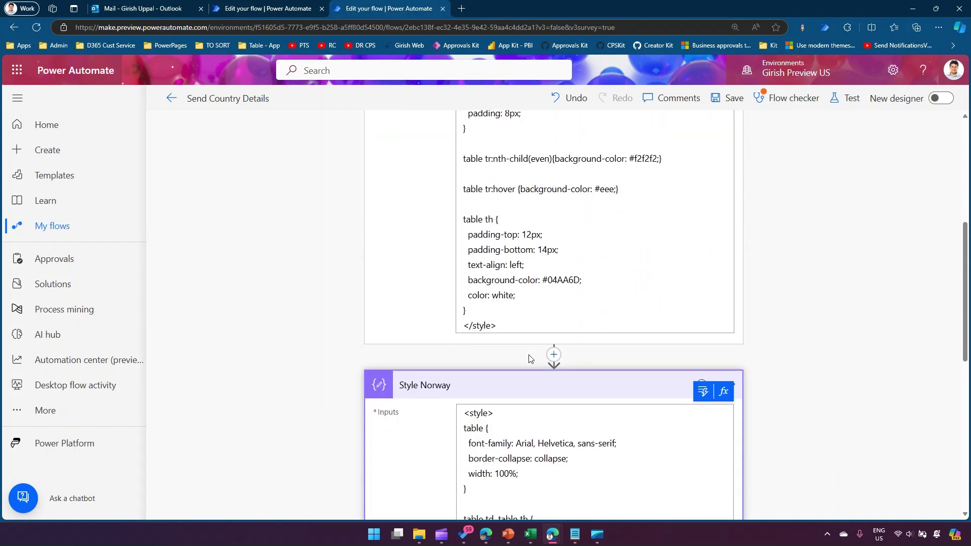
scroll(530, 363, up, 9)
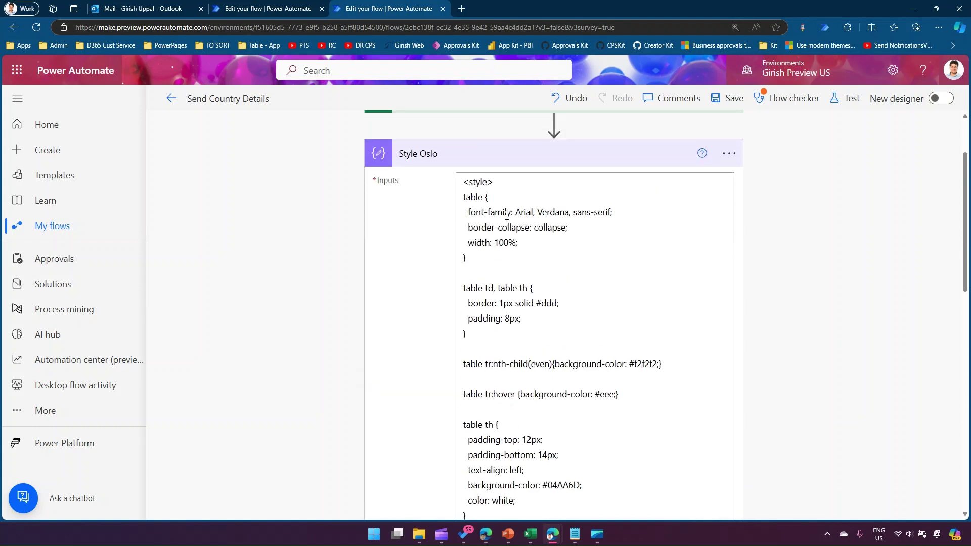
scroll(539, 255, down, 6)
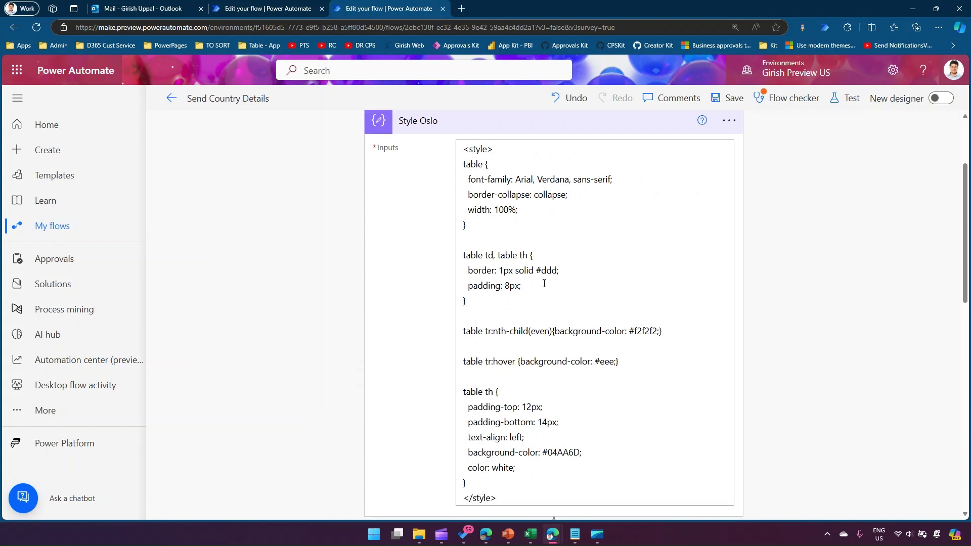
scroll(551, 306, down, 5)
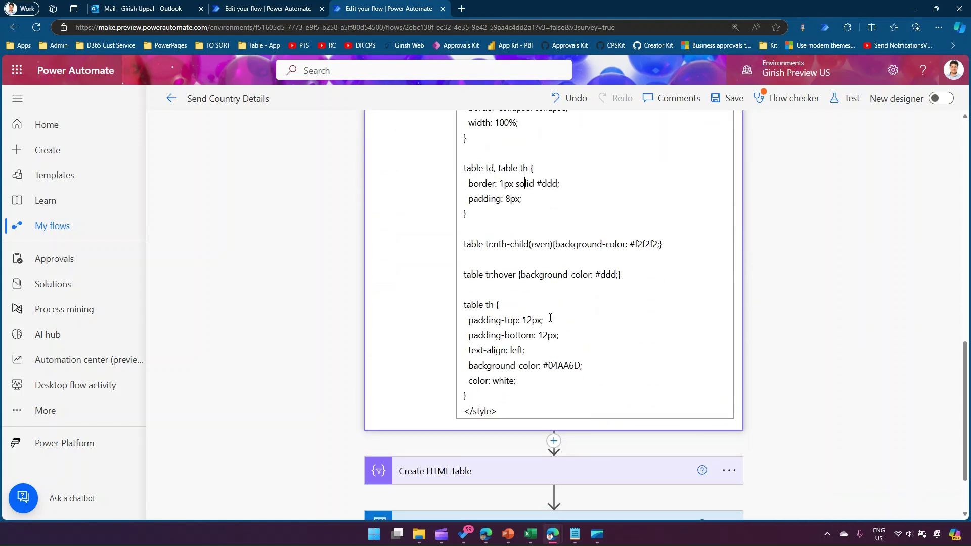
scroll(550, 316, up, 3)
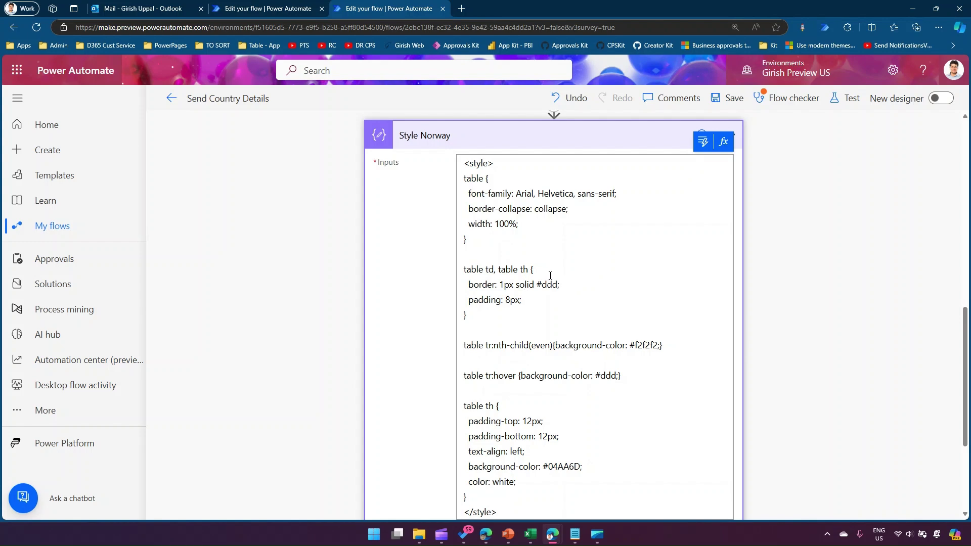
key(ctrl+a)
key(ctrl+c)
Paste the Style Norway CSS into a new Notepad tab
click(575, 534)
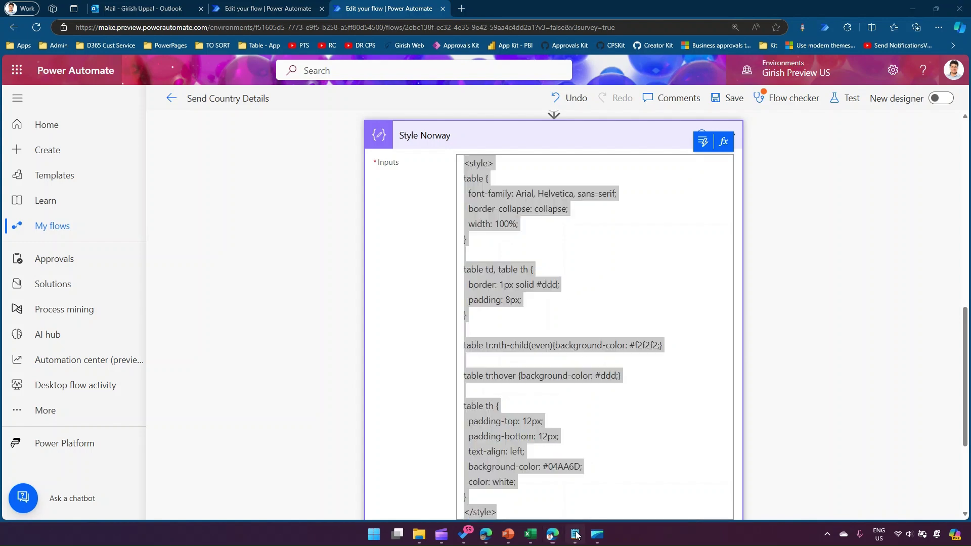
click(279, 123)
key(ctrl+v)
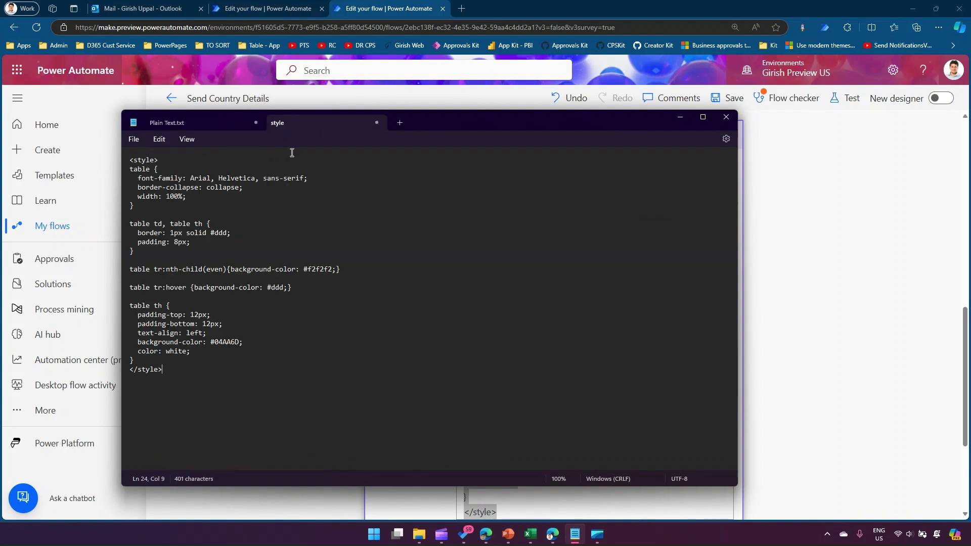
Copy the Style Oslo CSS from the flow into a second Notepad tab
click(400, 123)
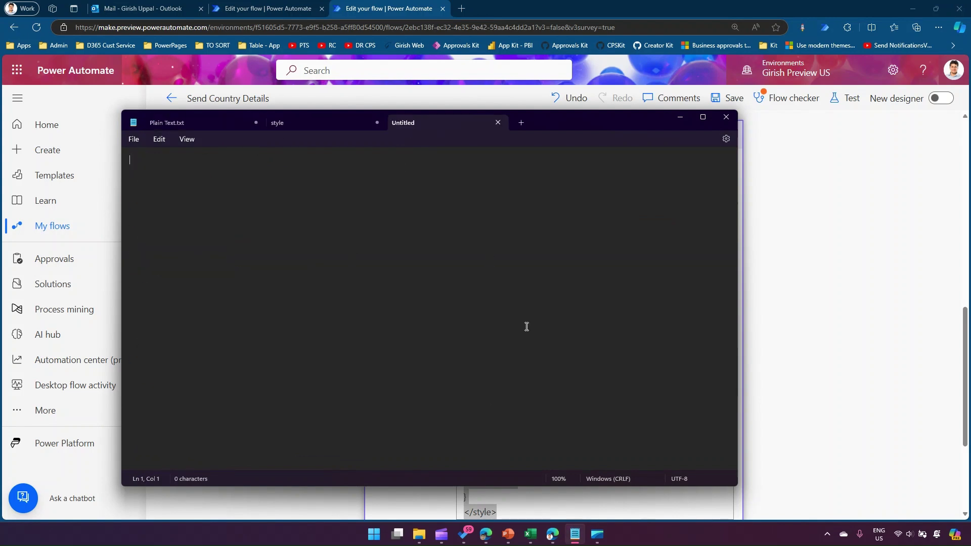
click(789, 413)
scroll(690, 329, up, 2)
scroll(690, 328, down, 2)
click(630, 305)
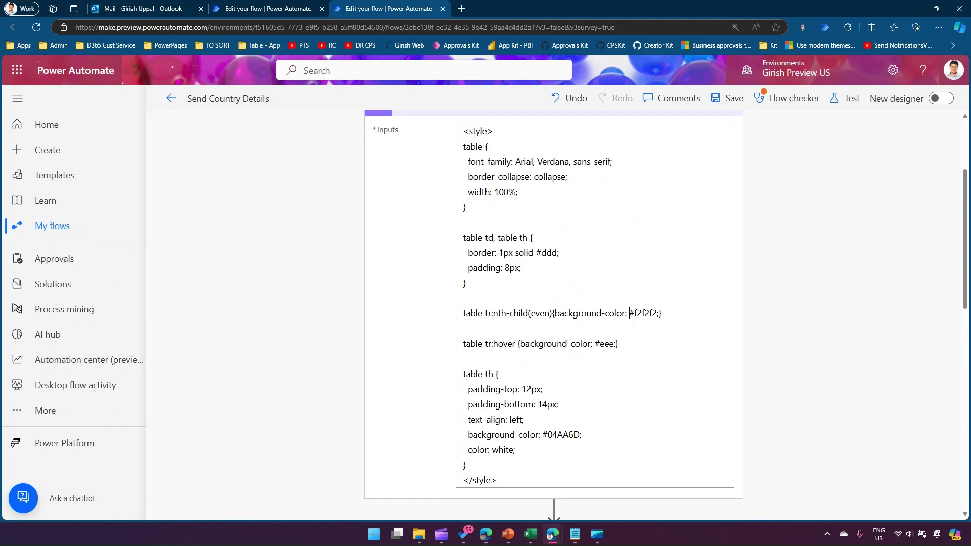
key(ctrl+a)
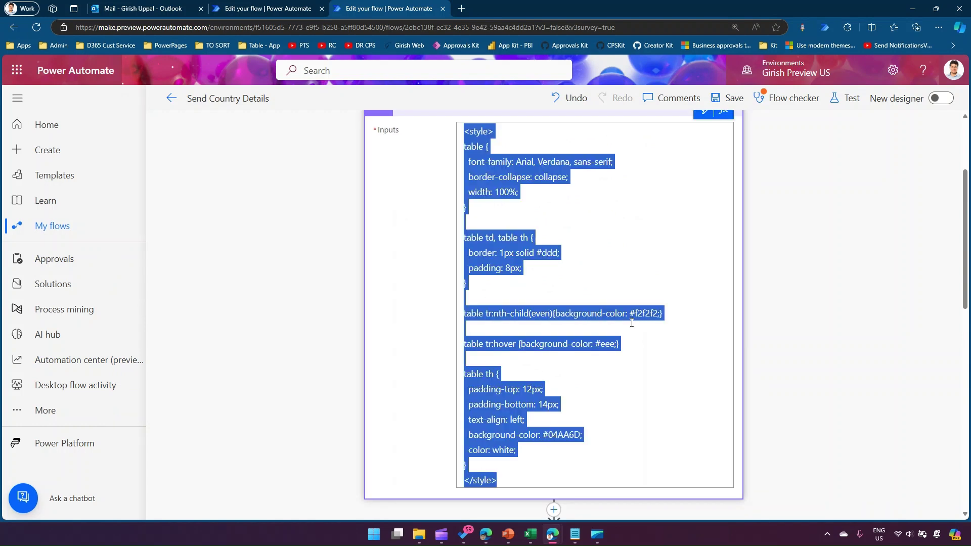
click(575, 534)
key(ctrl+v)
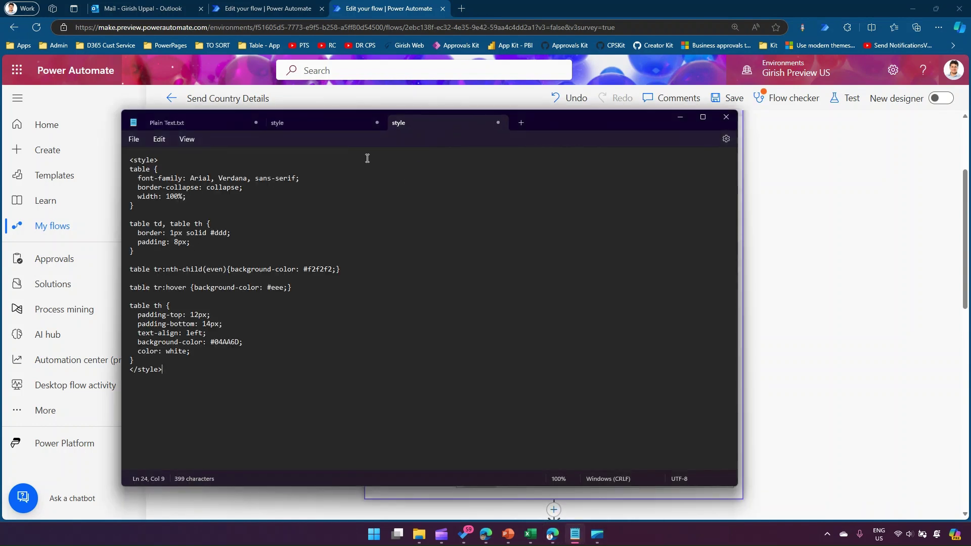
Compare the Norway and Oslo CSS by switching between the two tabs
click(314, 126)
click(409, 125)
click(333, 127)
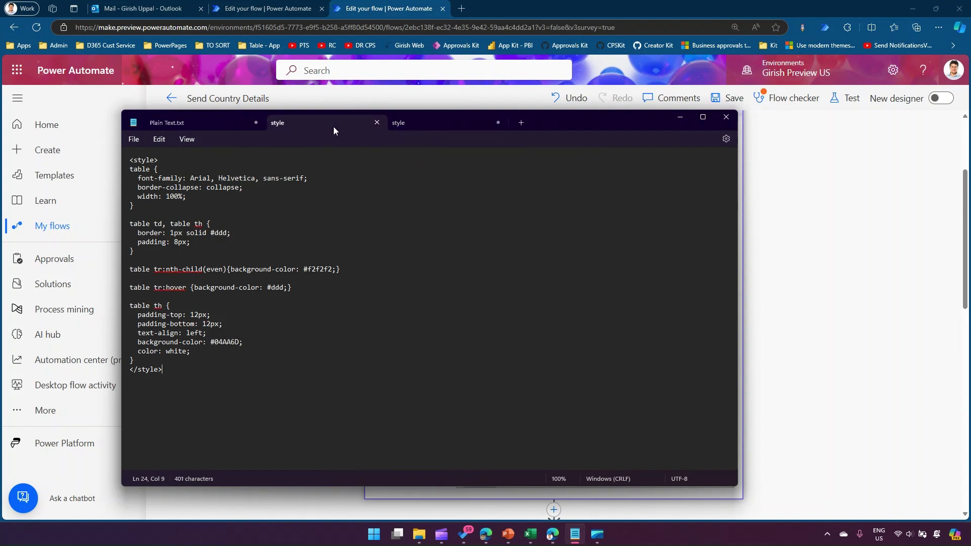
click(396, 124)
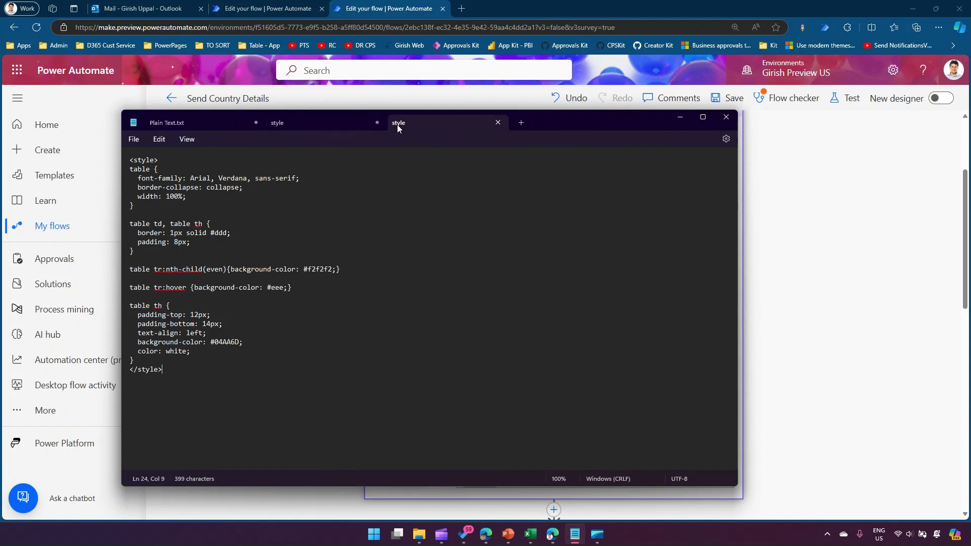
Minimize Notepad and collapse the Style Oslo and Style Norway steps
click(679, 118)
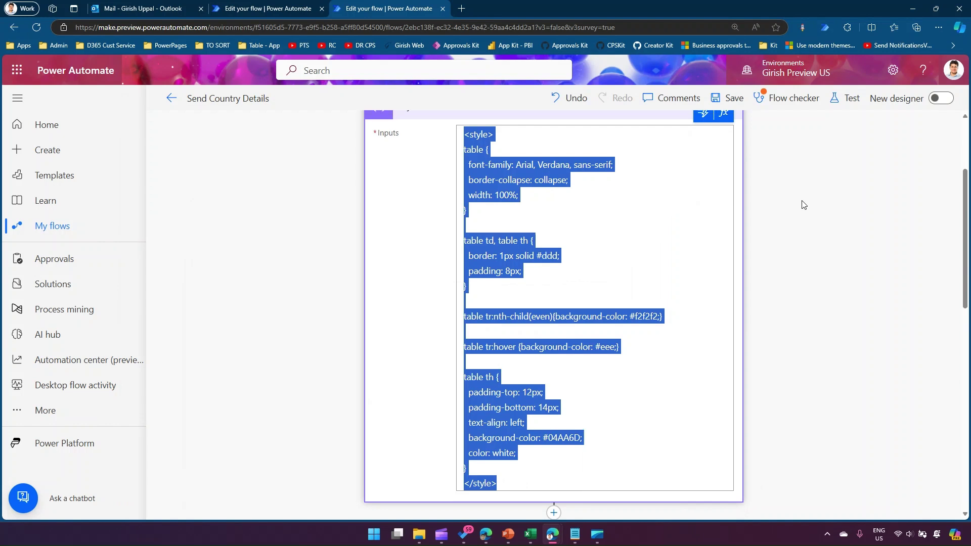
scroll(546, 152, up, 1)
click(536, 157)
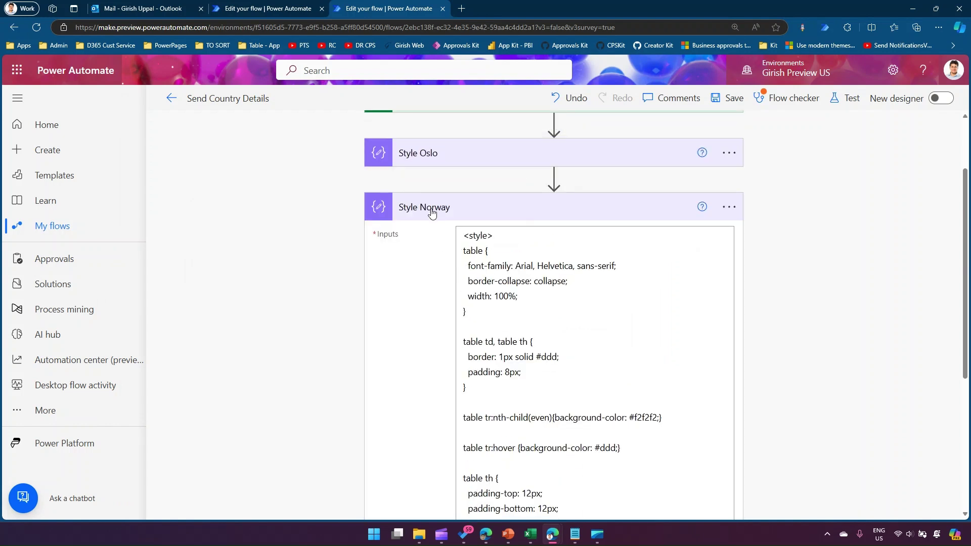
click(432, 212)
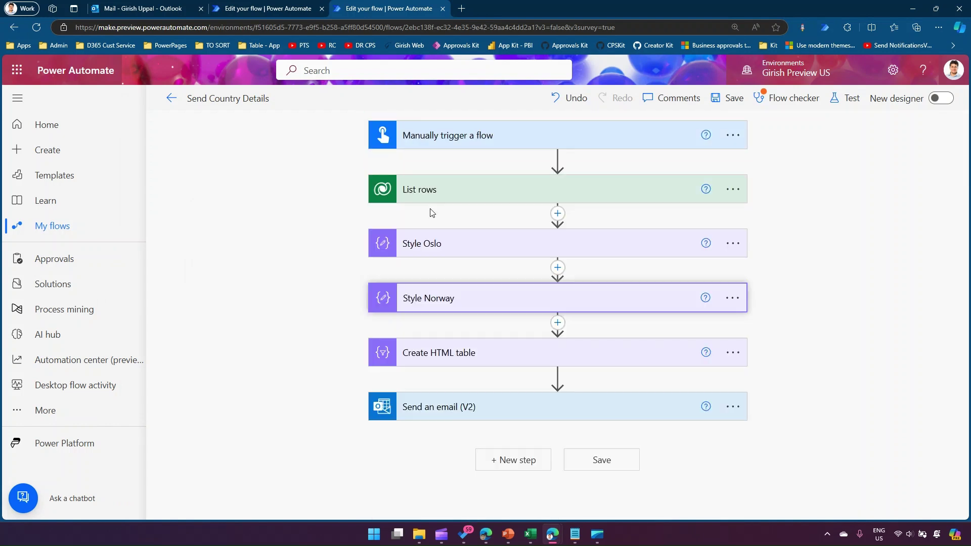
Dismiss the List rows save warning, fit the flow to view, and open Style Oslo
click(252, 7)
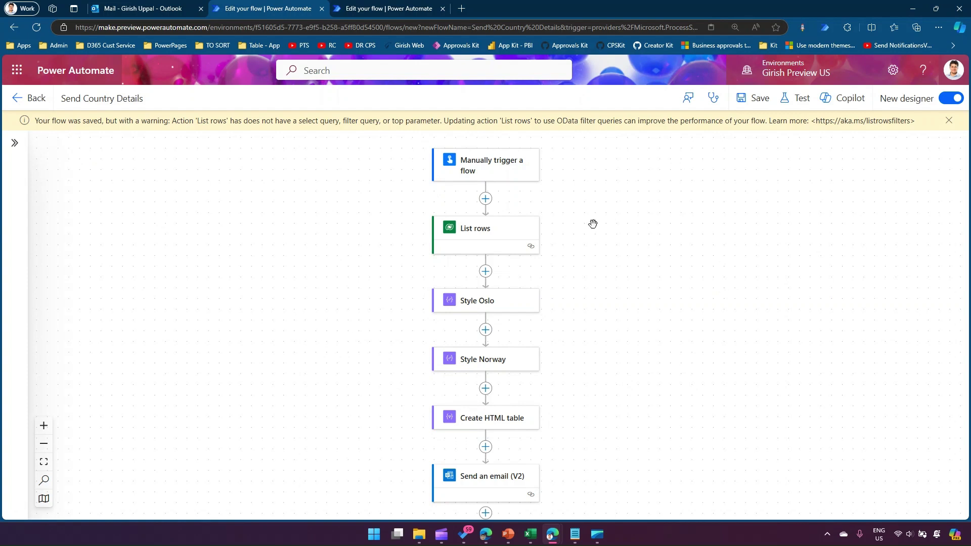
click(949, 121)
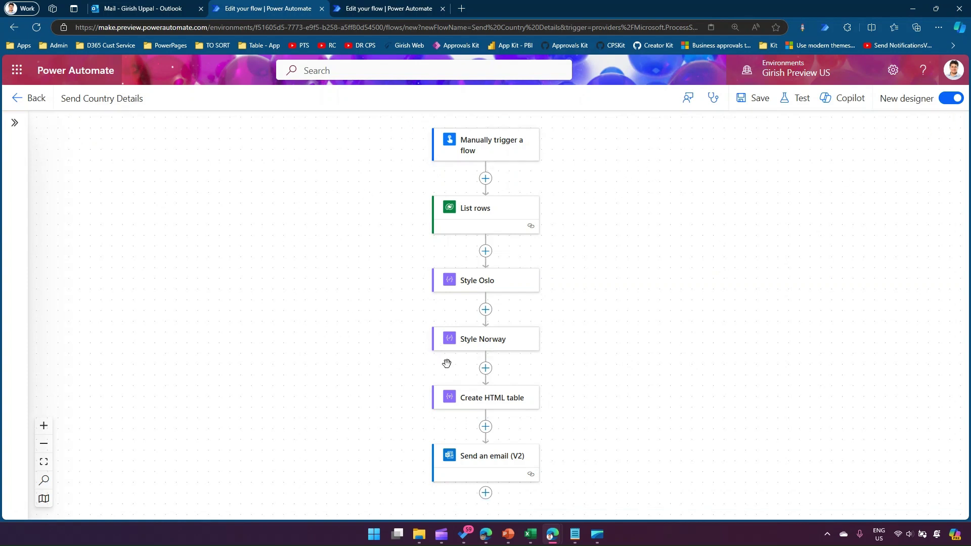
click(44, 461)
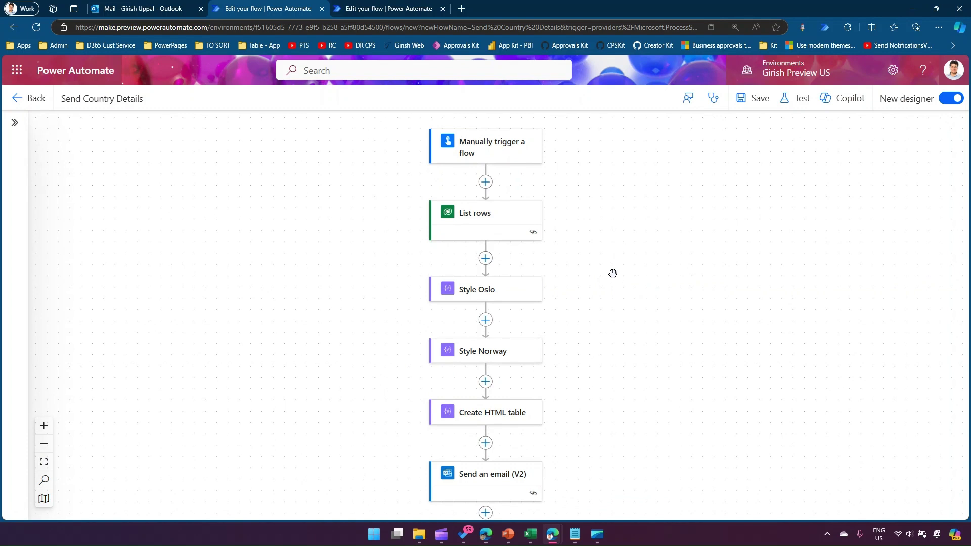
click(509, 292)
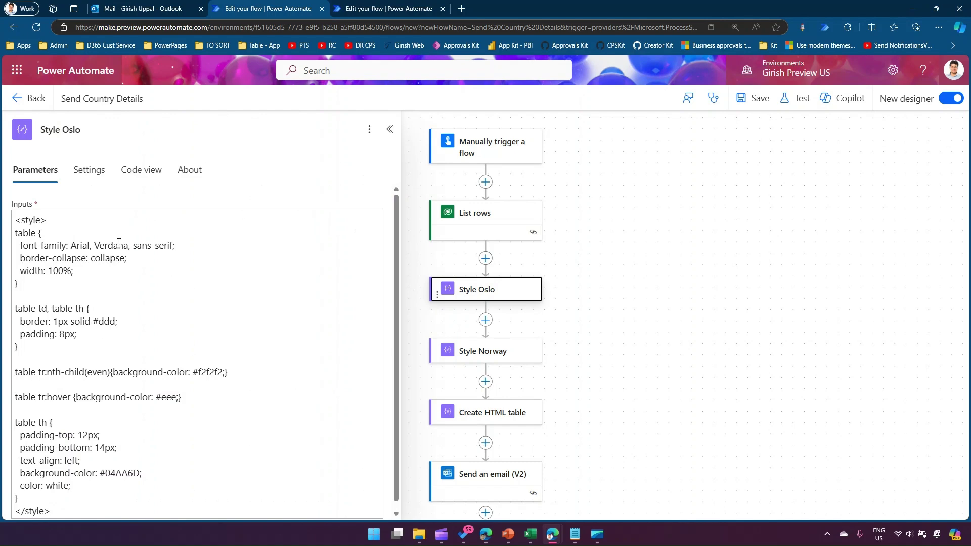
Zoom out, browse Style Oslo's Settings, Code view and About tabs, then open Style Norway
scroll(121, 285, down, 1)
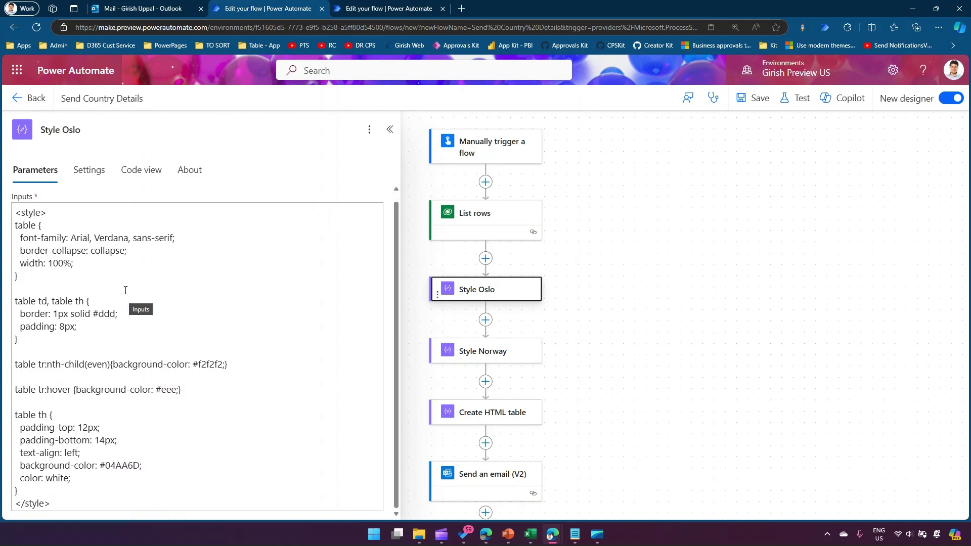
key(ctrl+minus)
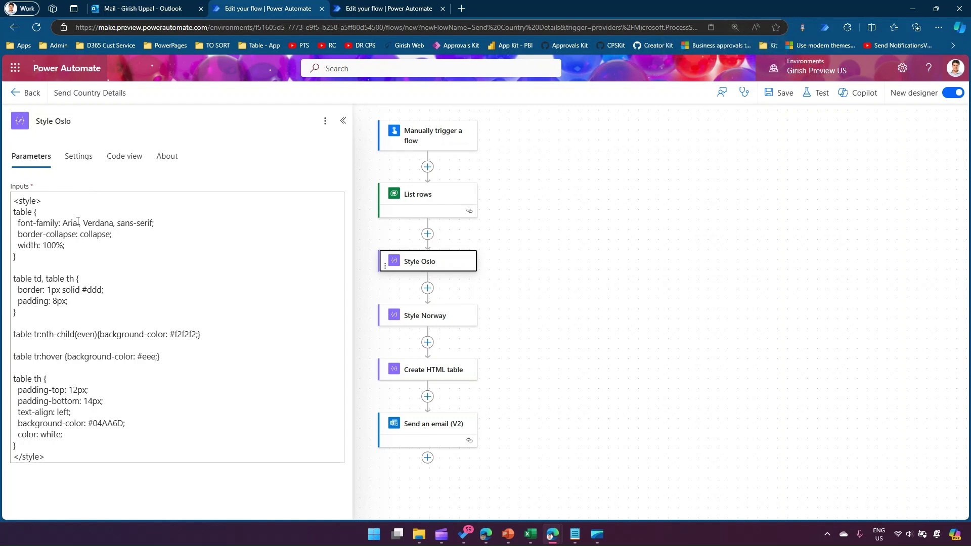
click(78, 156)
click(117, 160)
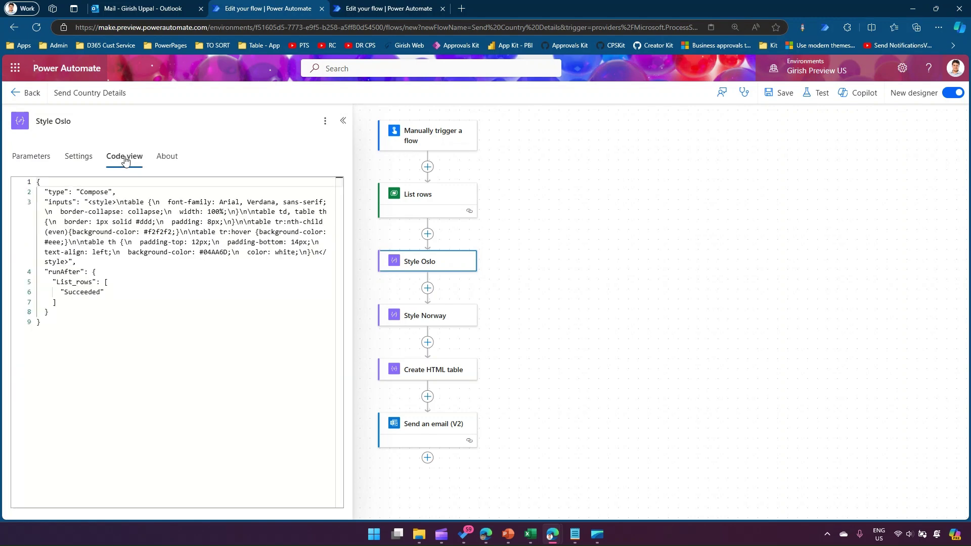
click(169, 157)
click(111, 158)
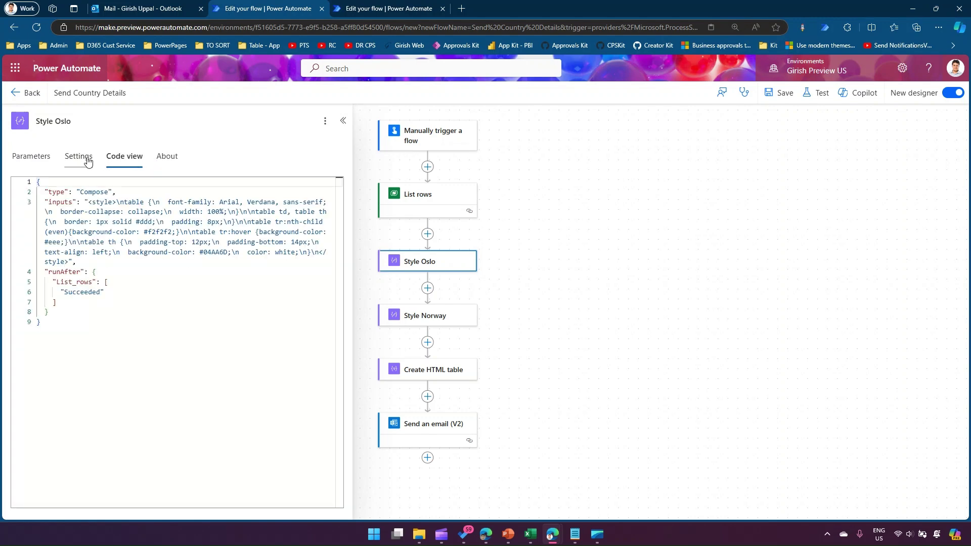
click(78, 157)
click(31, 157)
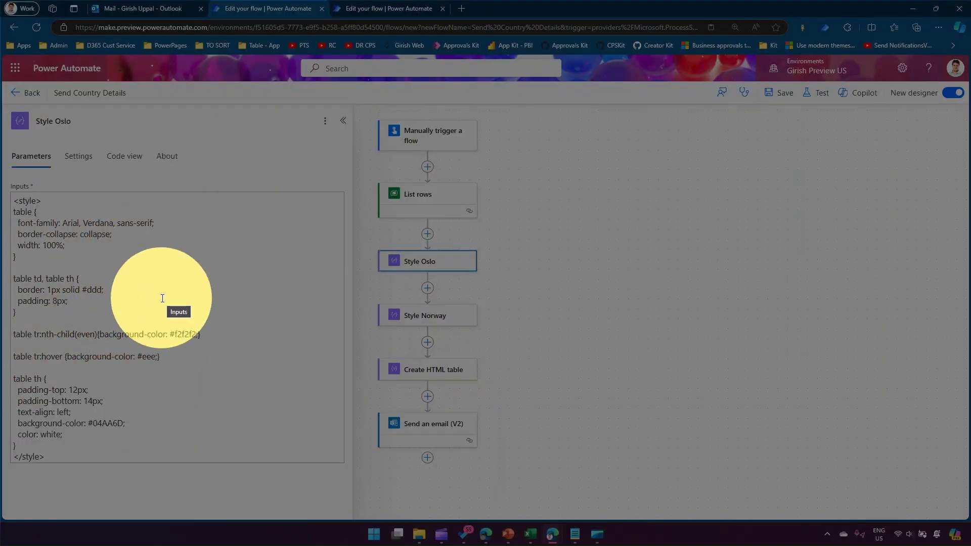
click(162, 299)
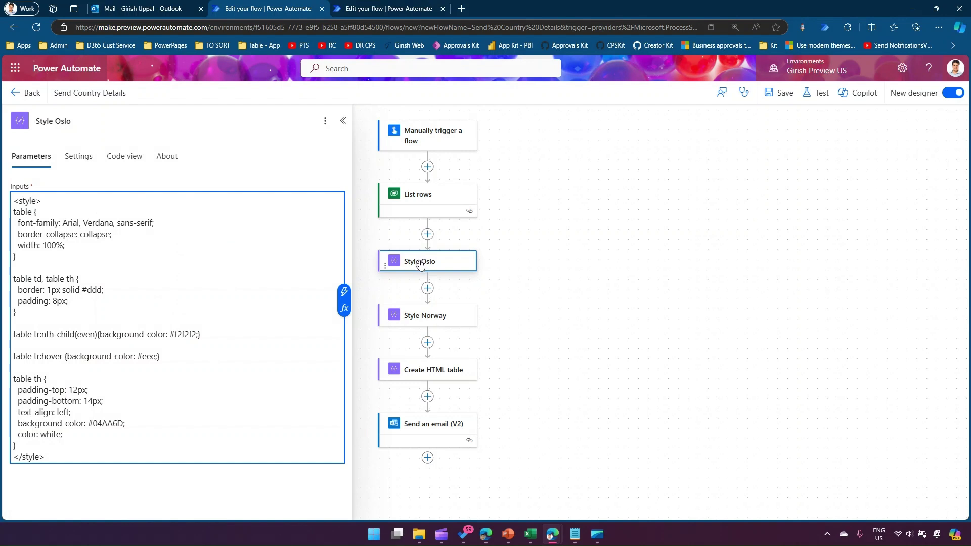
click(430, 319)
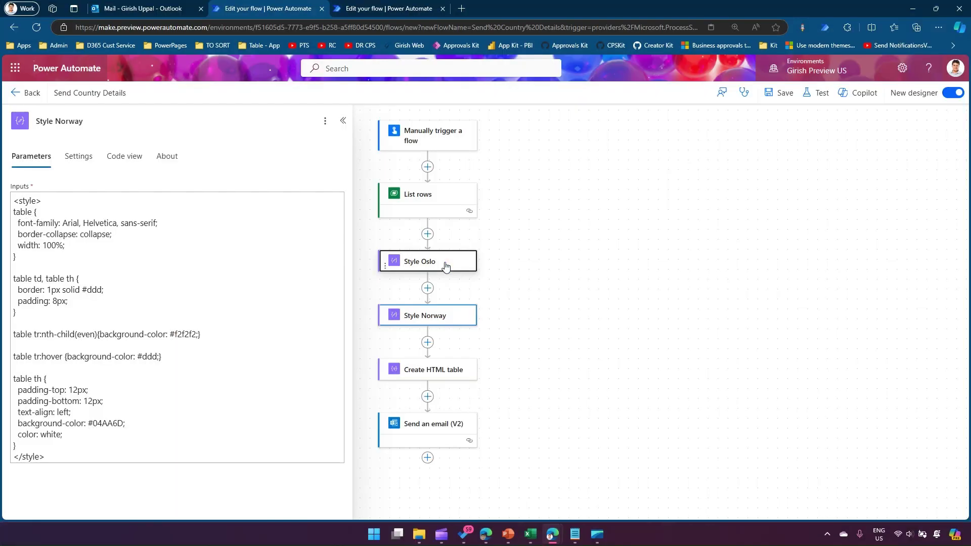
Pin the Style Oslo action via More commands and open Style Norway beside it
click(457, 272)
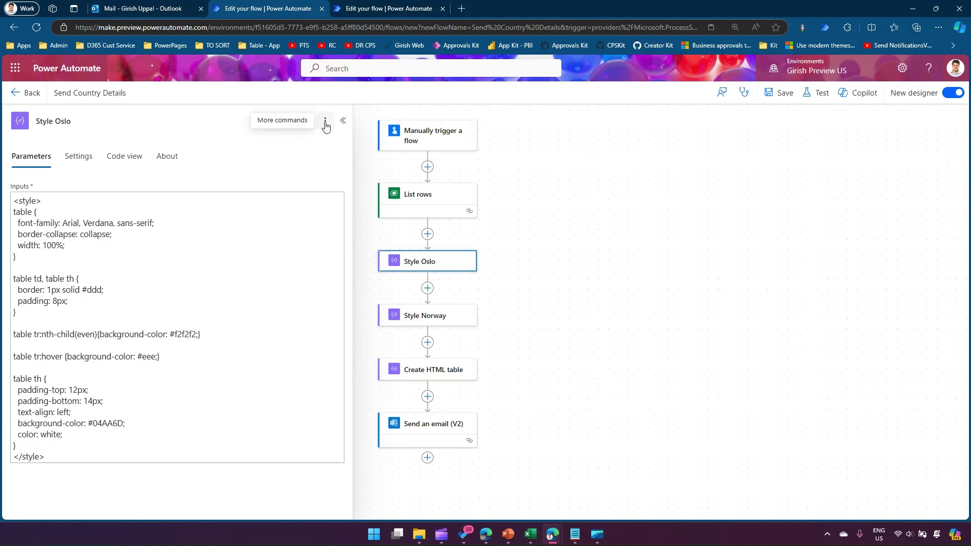
click(325, 125)
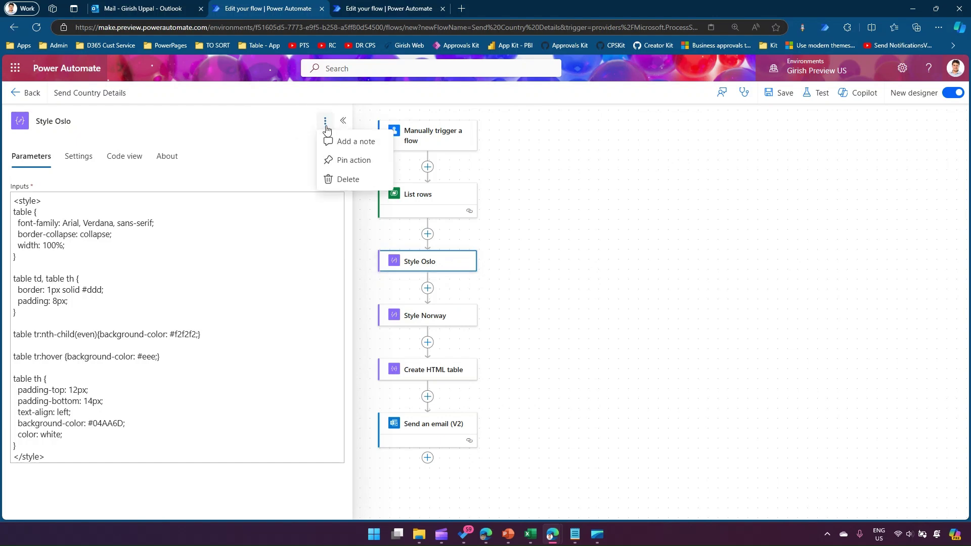
click(358, 163)
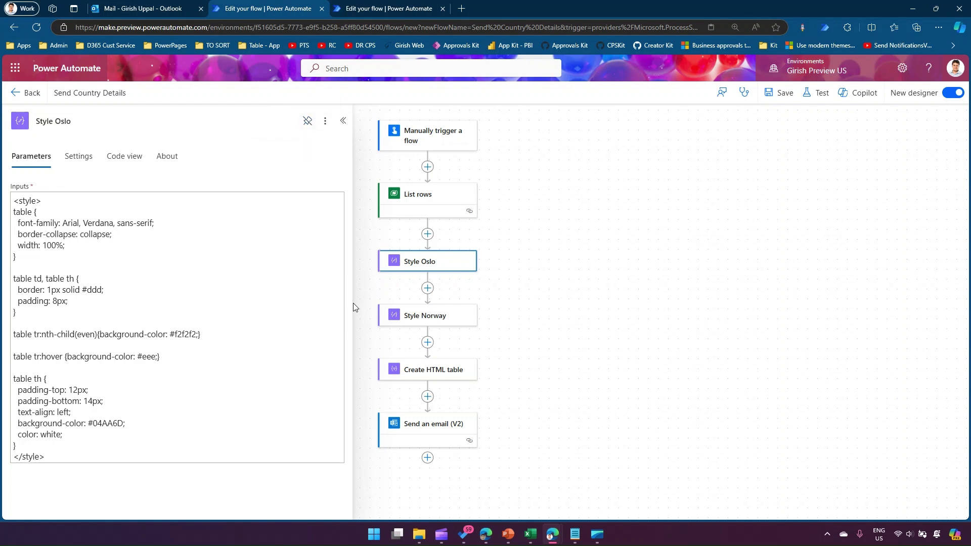
click(403, 320)
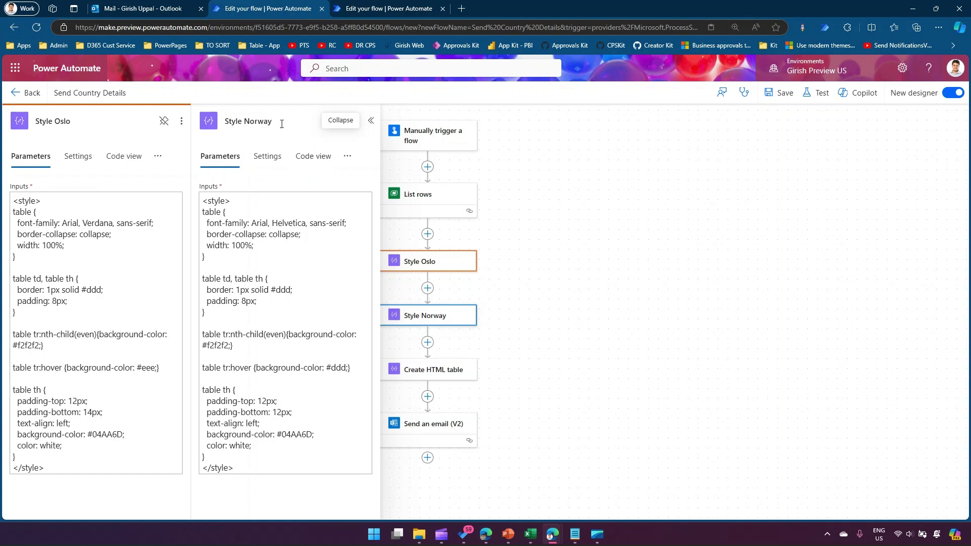
click(425, 371)
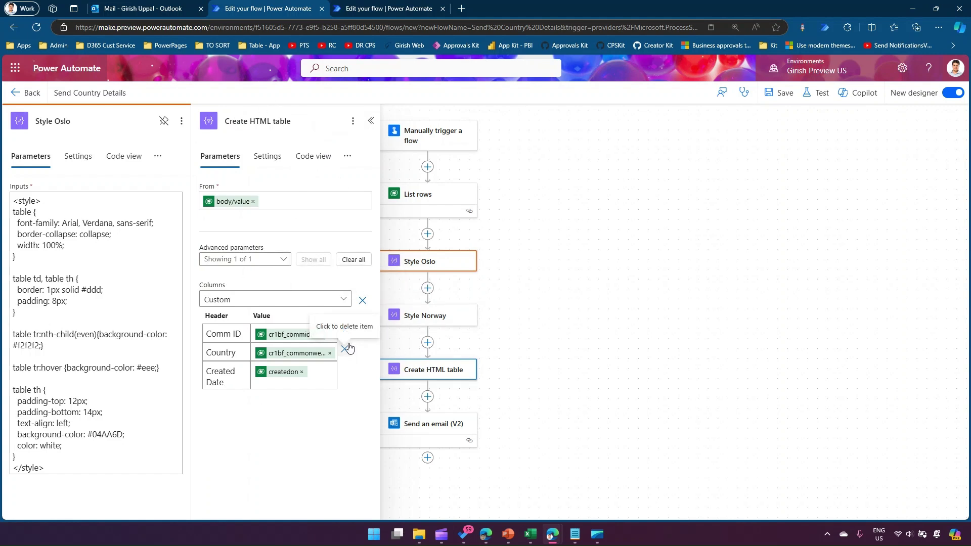
drag(10, 110, 145, 457)
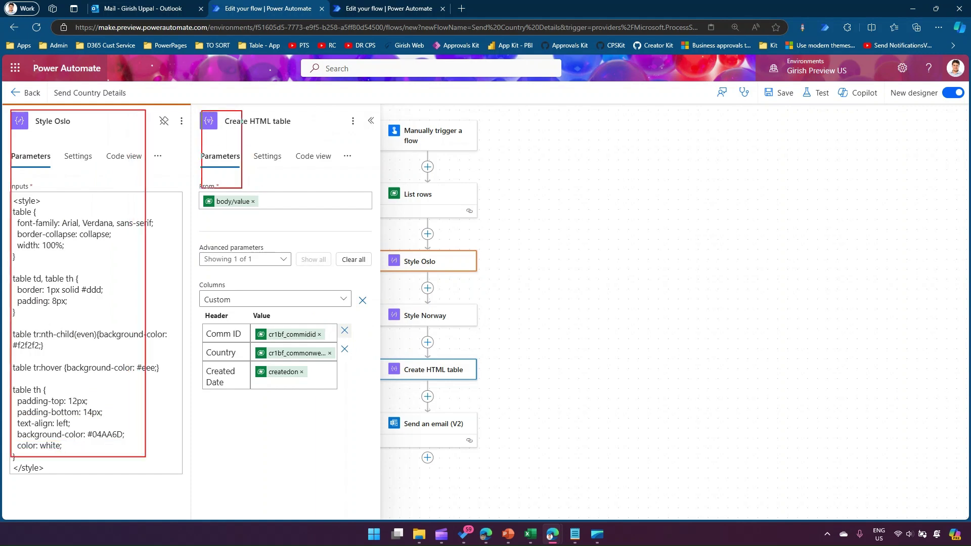
mouse_move(242, 189)
mouse_down()
mouse_move(281, 367)
mouse_move(360, 404)
mouse_up()
key(Escape)
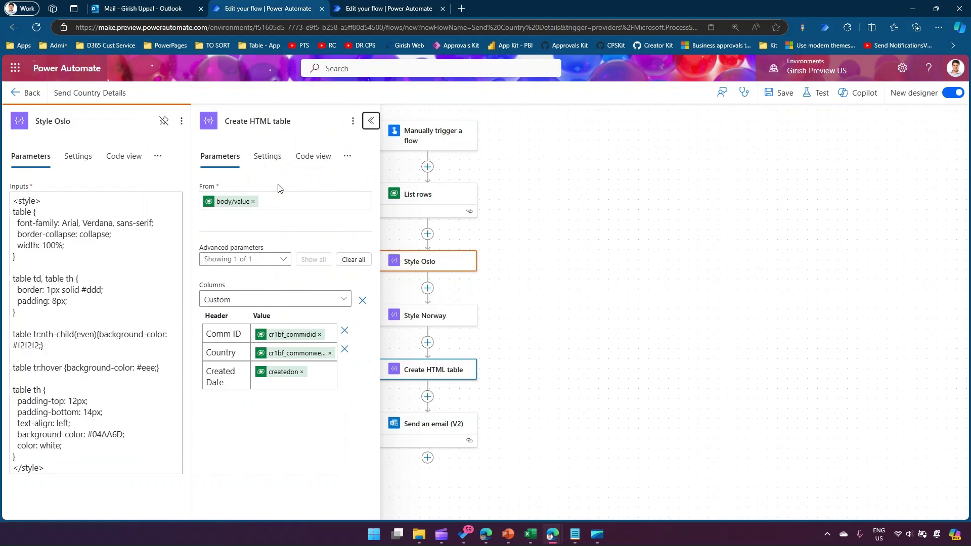
key(ctrl)
key(ctrl)
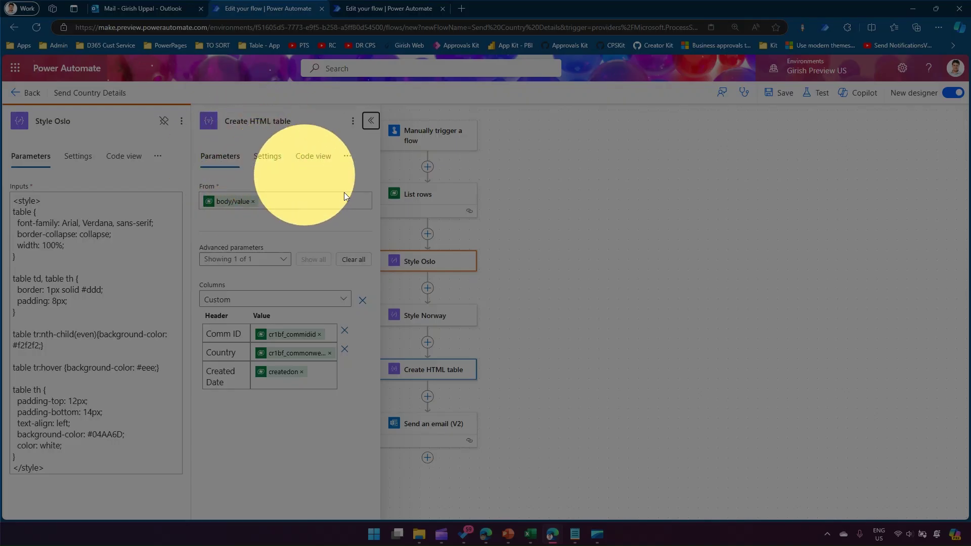
click(416, 428)
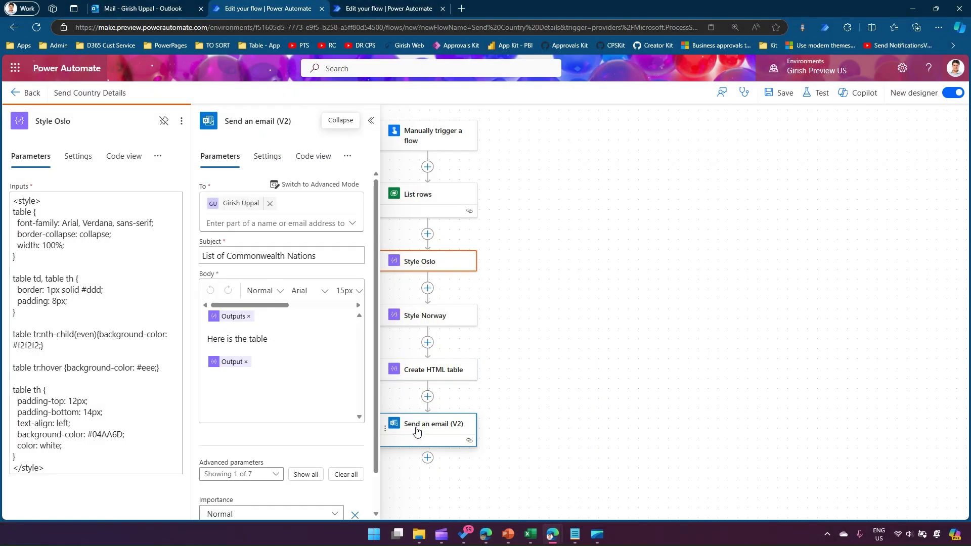
click(428, 369)
click(425, 316)
click(427, 273)
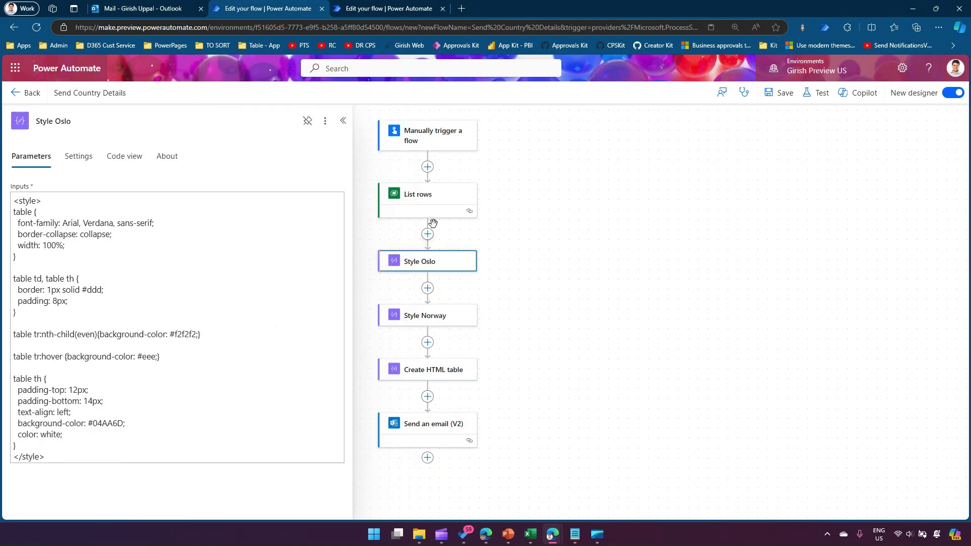
click(434, 202)
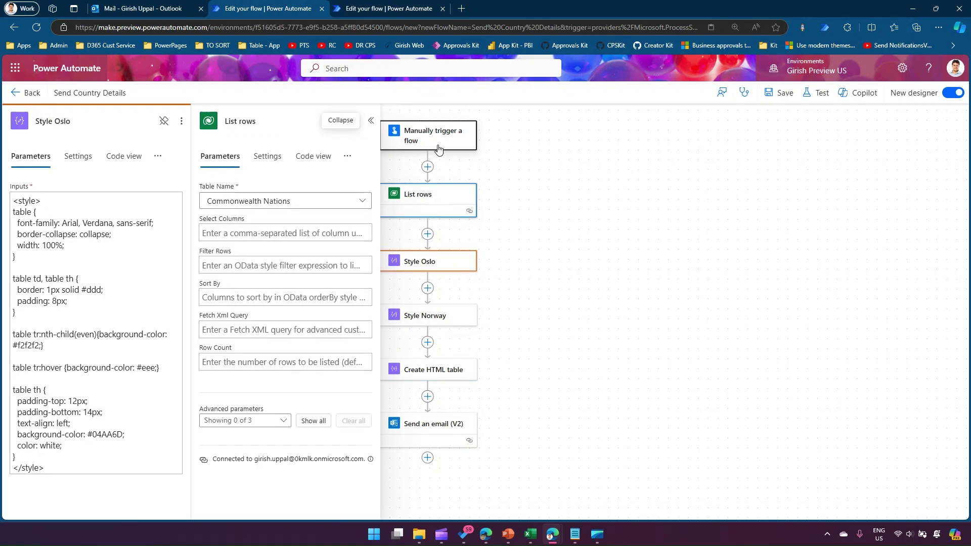
click(431, 138)
click(431, 202)
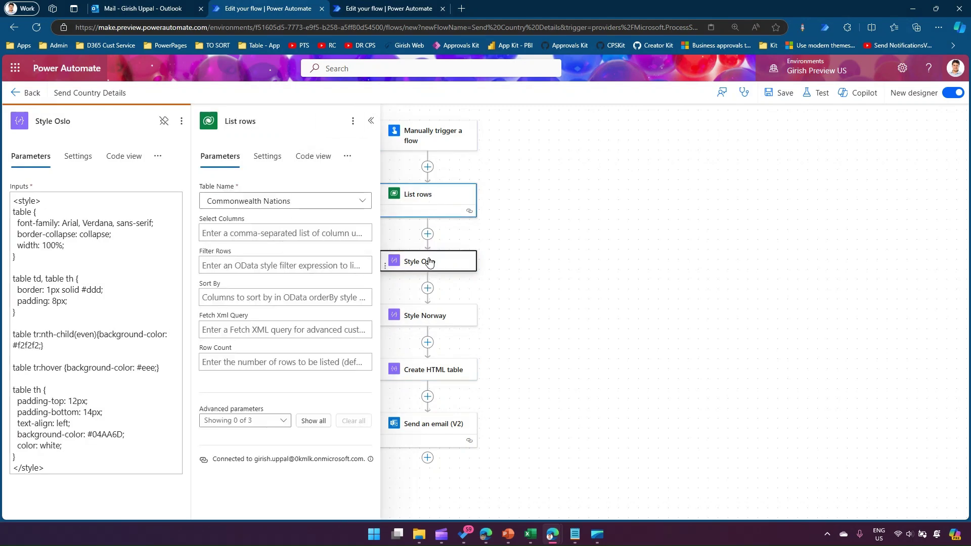
click(429, 261)
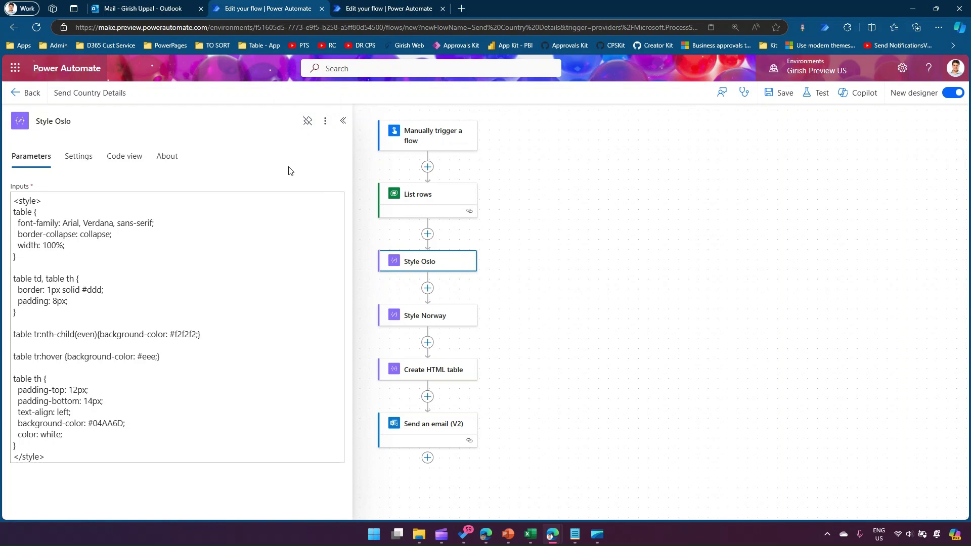
click(408, 320)
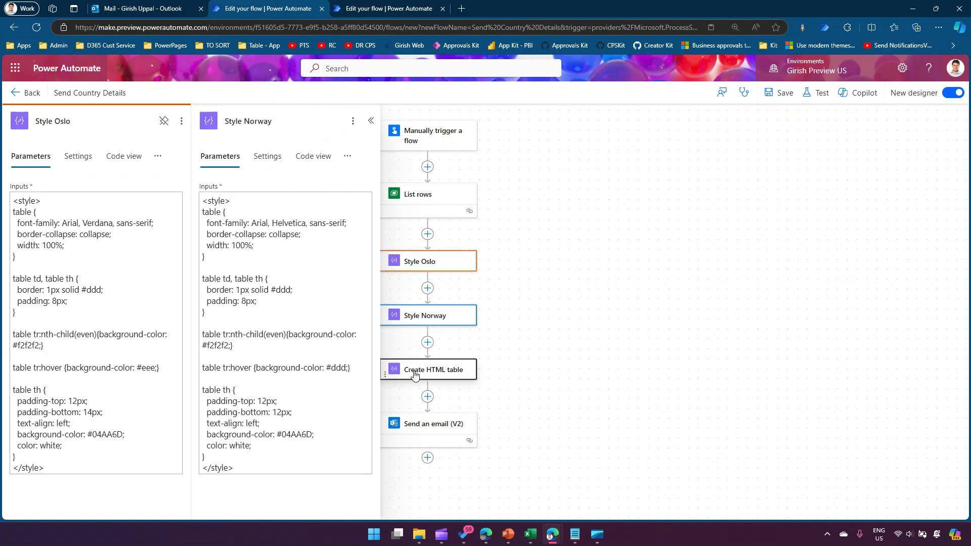
click(448, 370)
click(430, 317)
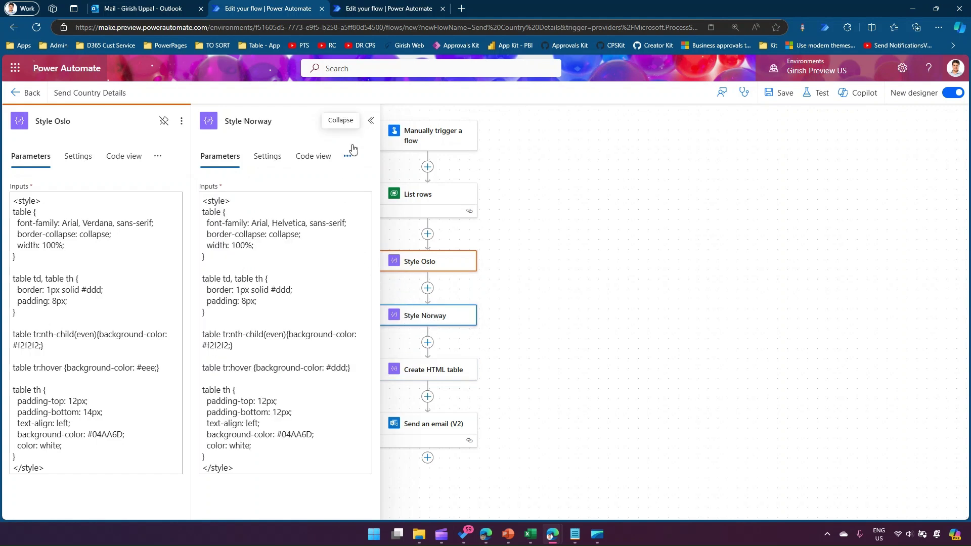
click(97, 234)
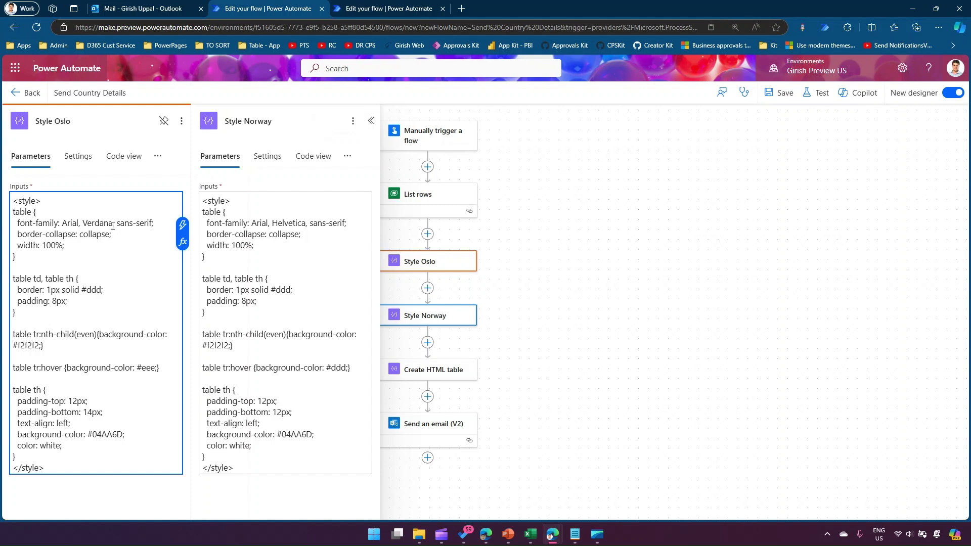
click(91, 256)
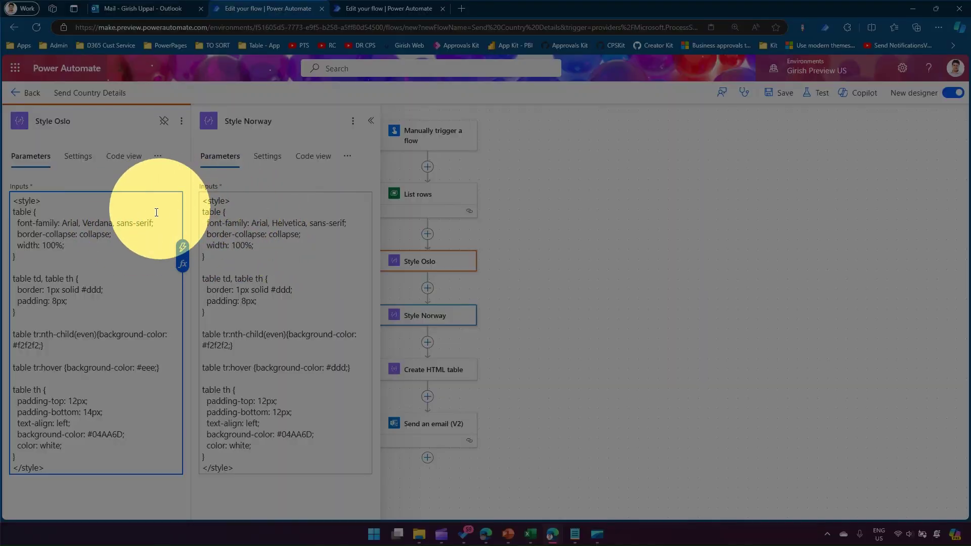
click(168, 204)
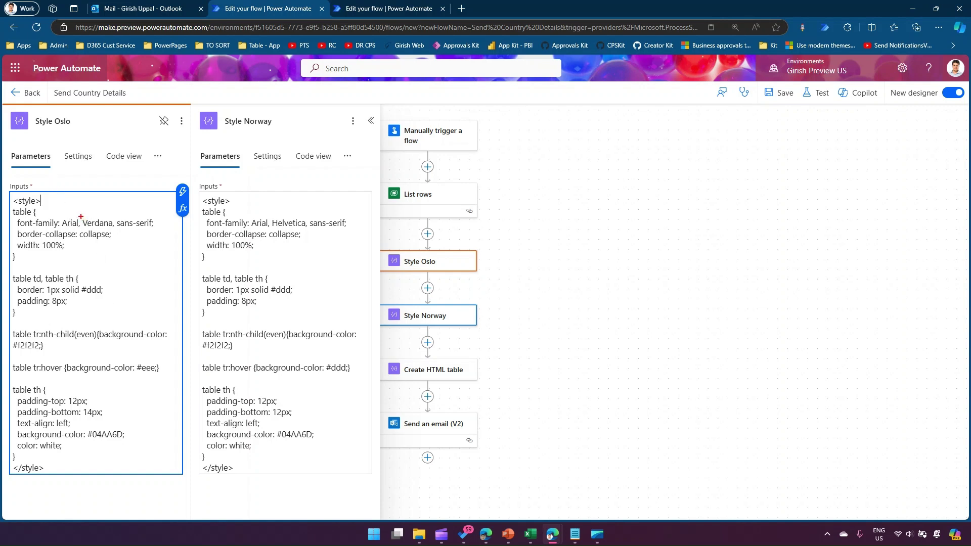
drag(81, 216, 115, 230)
drag(270, 217, 308, 230)
drag(82, 407, 109, 419)
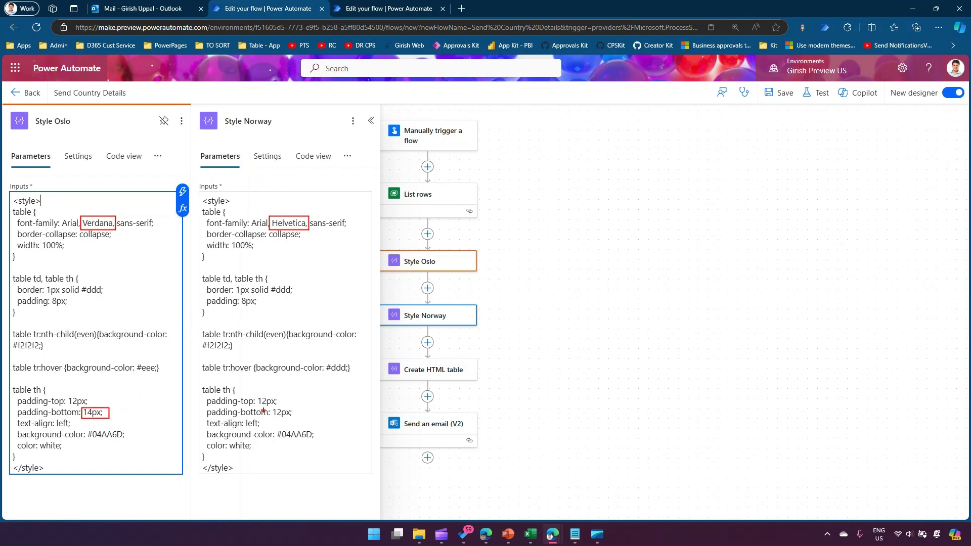
drag(272, 407, 298, 420)
drag(135, 362, 162, 375)
drag(324, 360, 355, 376)
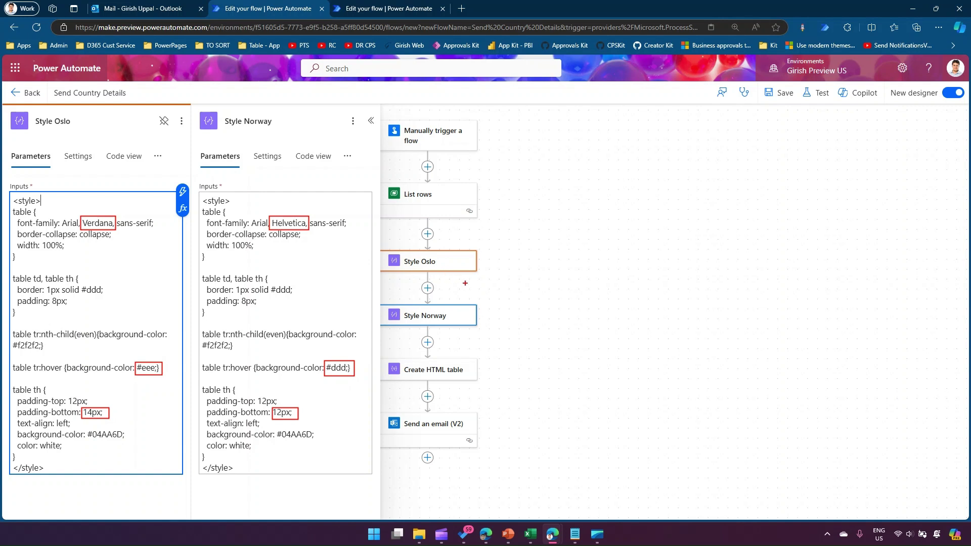
Pin Style Norway instead of Style Oslo and open Style Oslo beside it
click(352, 123)
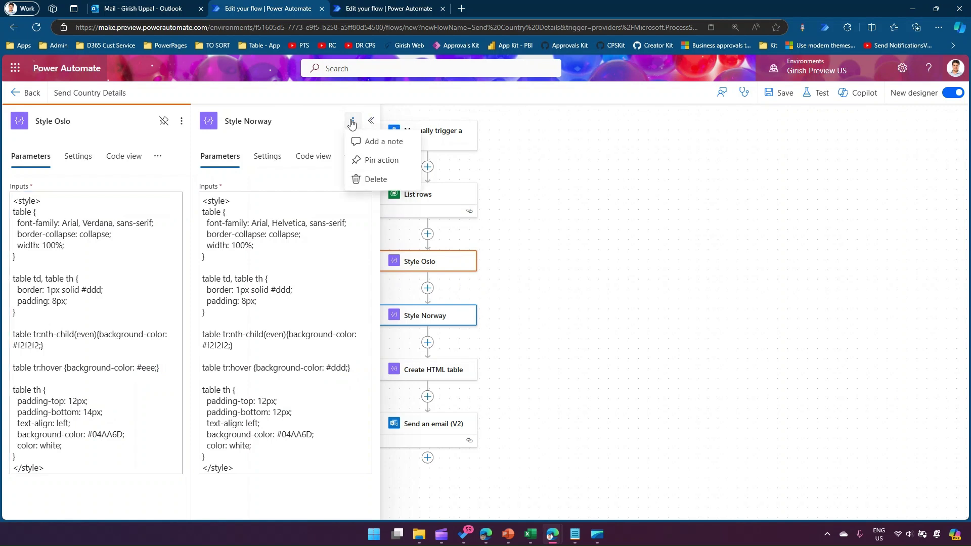
click(367, 161)
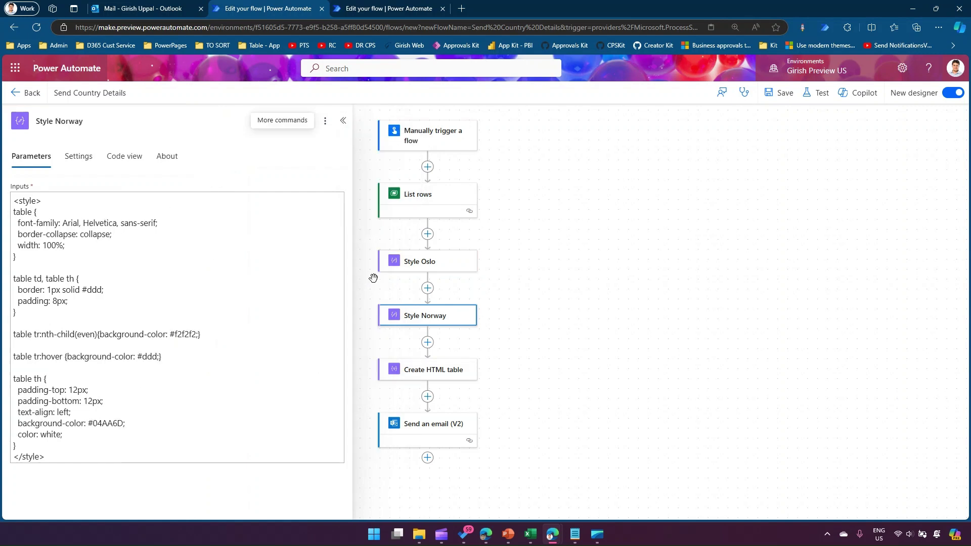
click(393, 263)
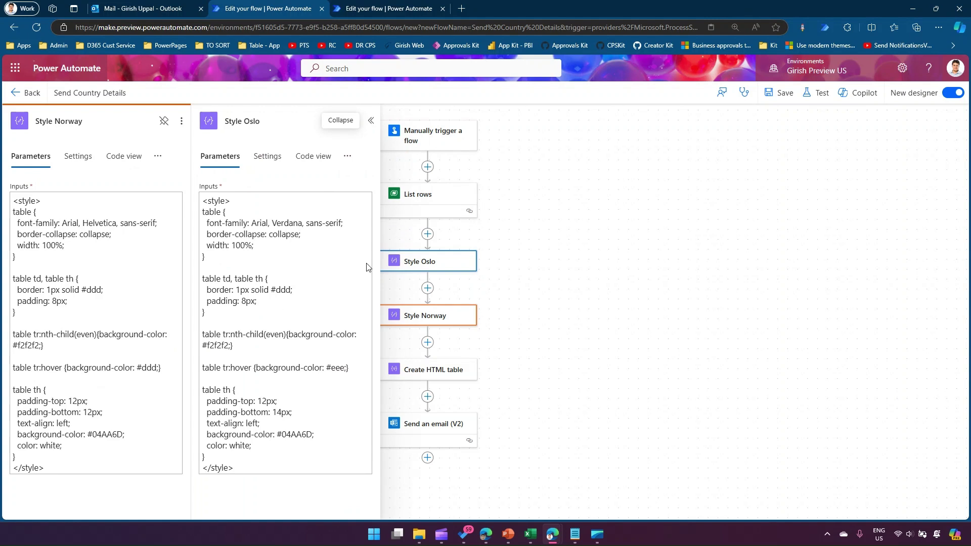
Show the List rows and then the manual trigger details beside pinned Style Norway
click(421, 207)
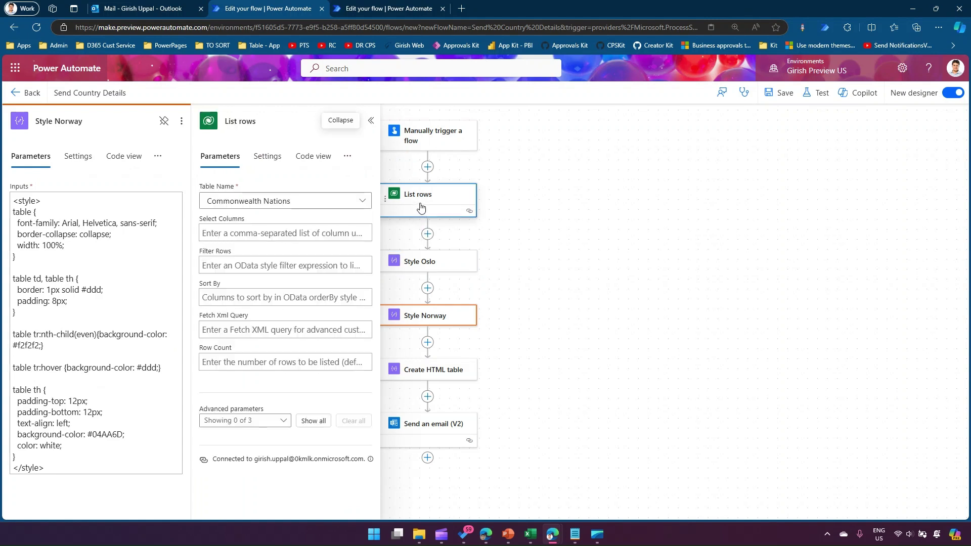
click(412, 133)
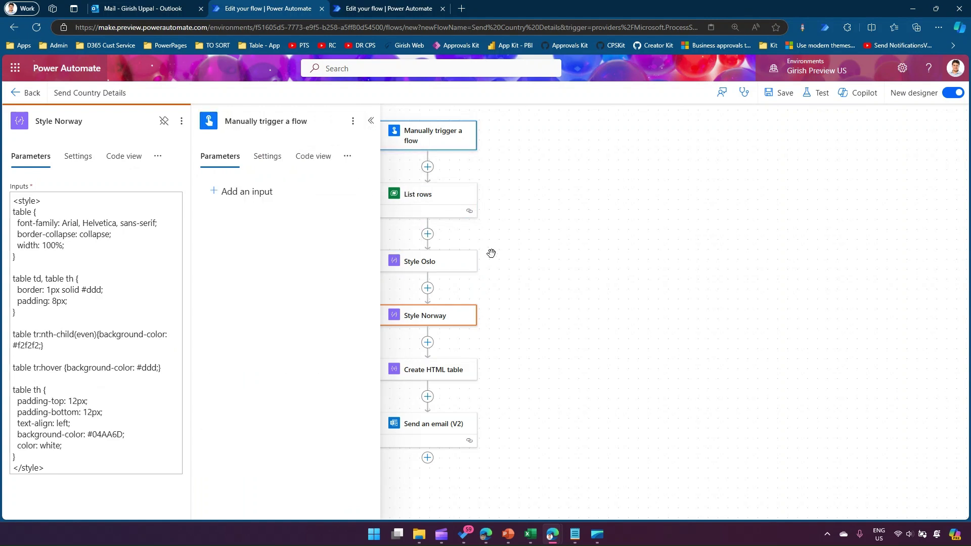
mouse_move(192, 105)
mouse_down()
mouse_move(332, 485)
mouse_move(394, 494)
mouse_move(386, 481)
mouse_up()
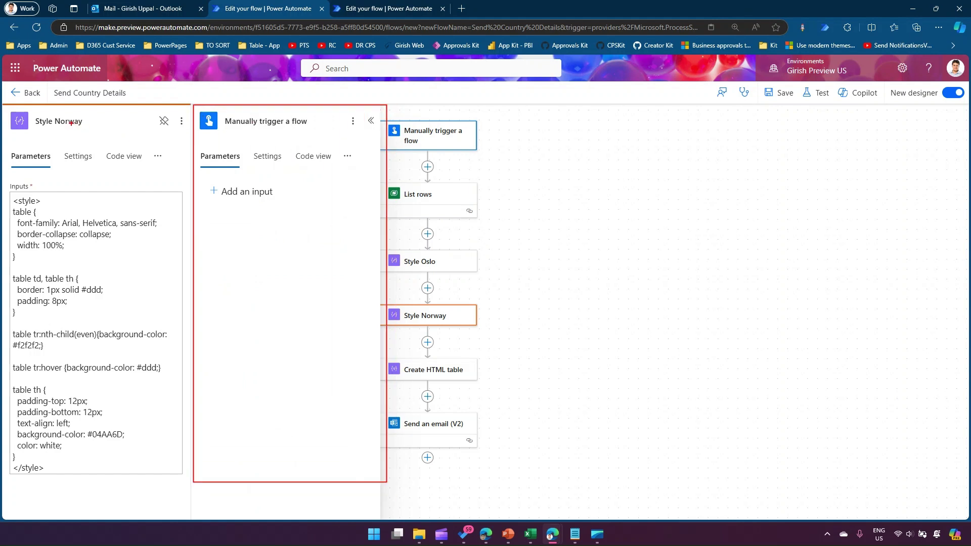
mouse_move(4, 104)
mouse_down()
mouse_move(143, 443)
mouse_move(105, 170)
mouse_up()
key(Escape)
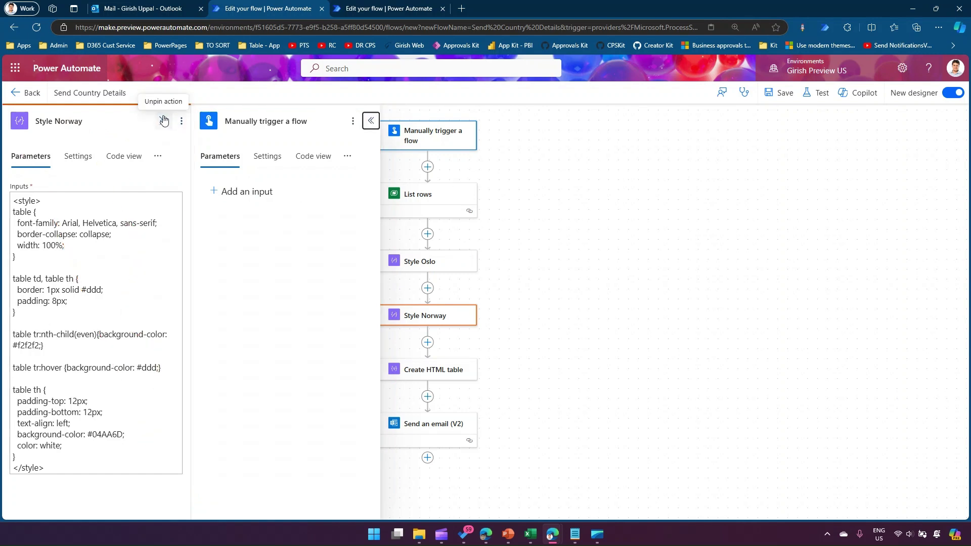
Unpin Style Norway and browse List rows, Style Oslo, Create HTML table and Send an email details
click(163, 120)
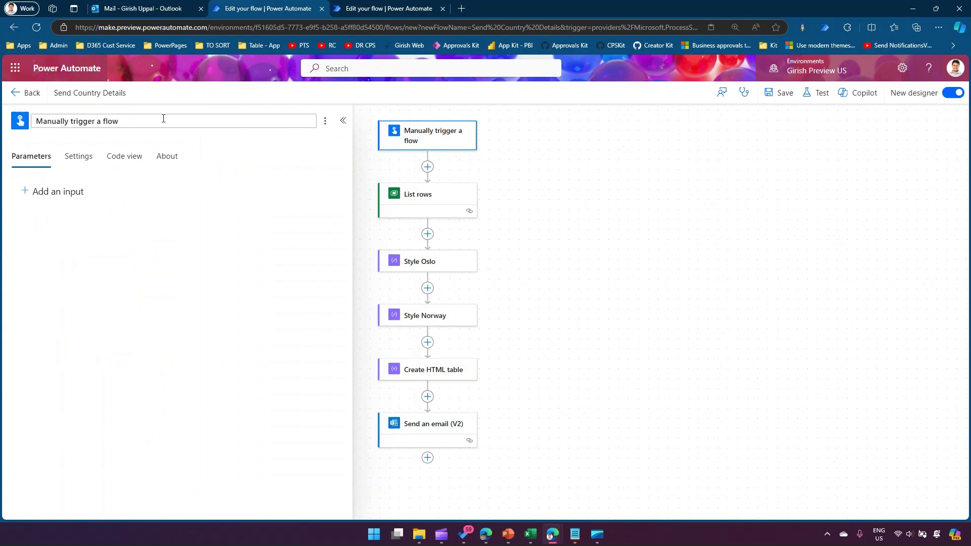
click(393, 195)
click(413, 264)
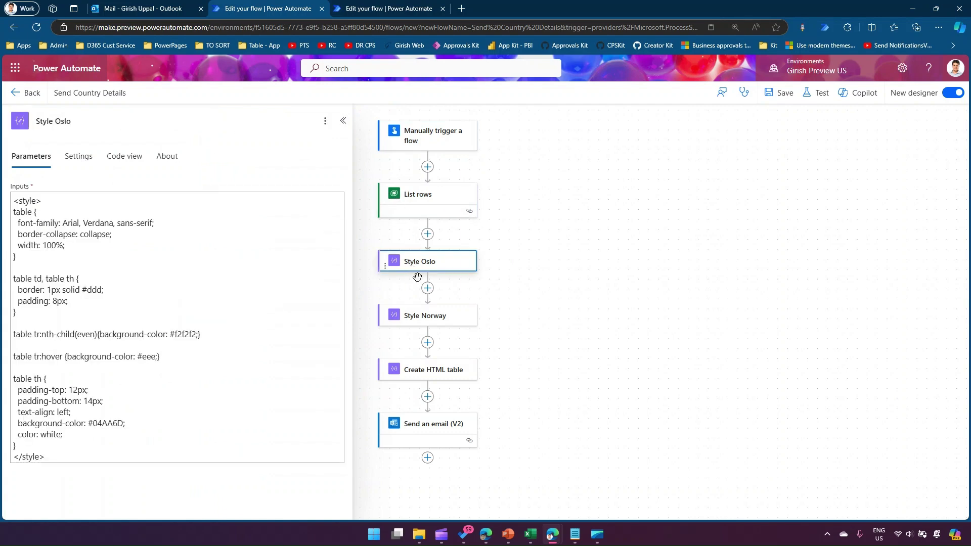
click(425, 315)
click(436, 370)
click(438, 426)
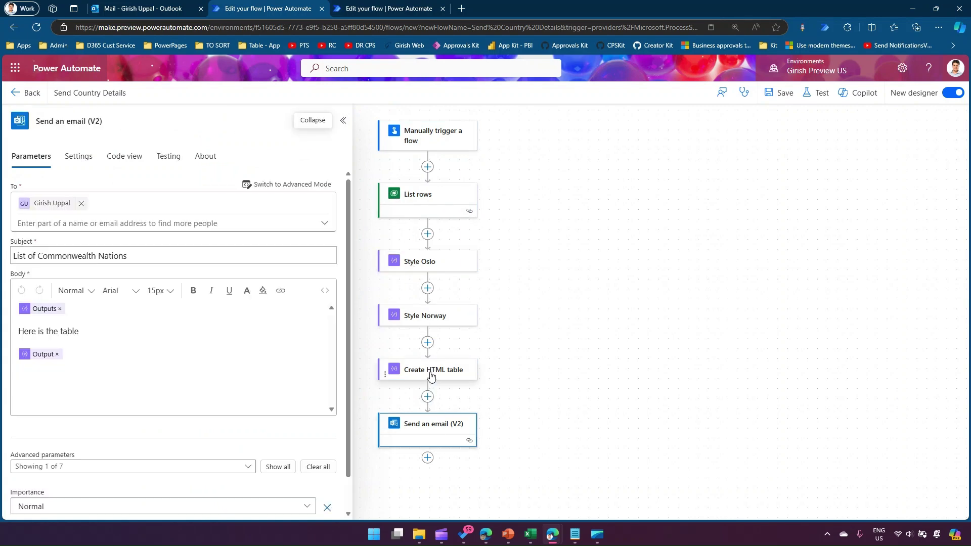
click(433, 373)
click(419, 322)
click(412, 269)
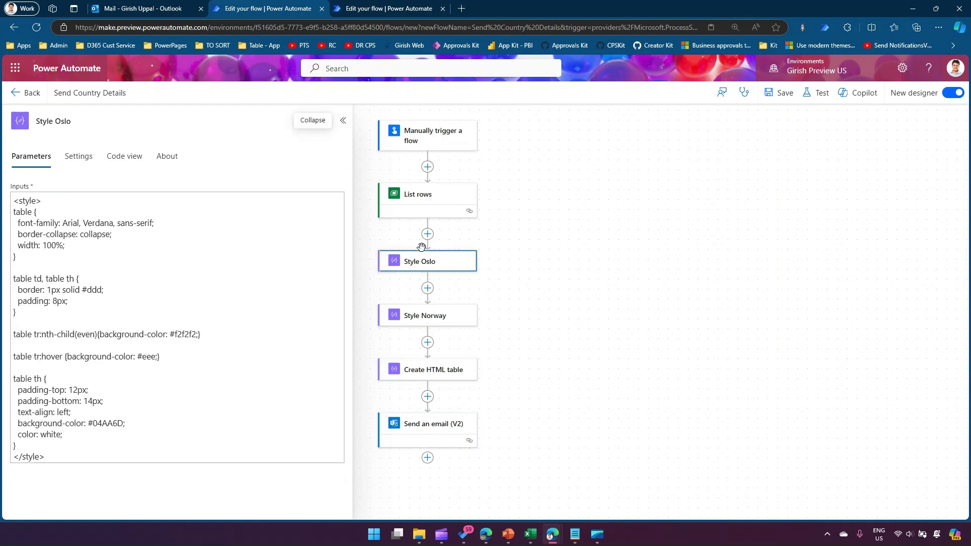
Pin Style Oslo, then pin and unpin Style Norway from the right-click menus
right_click(415, 260)
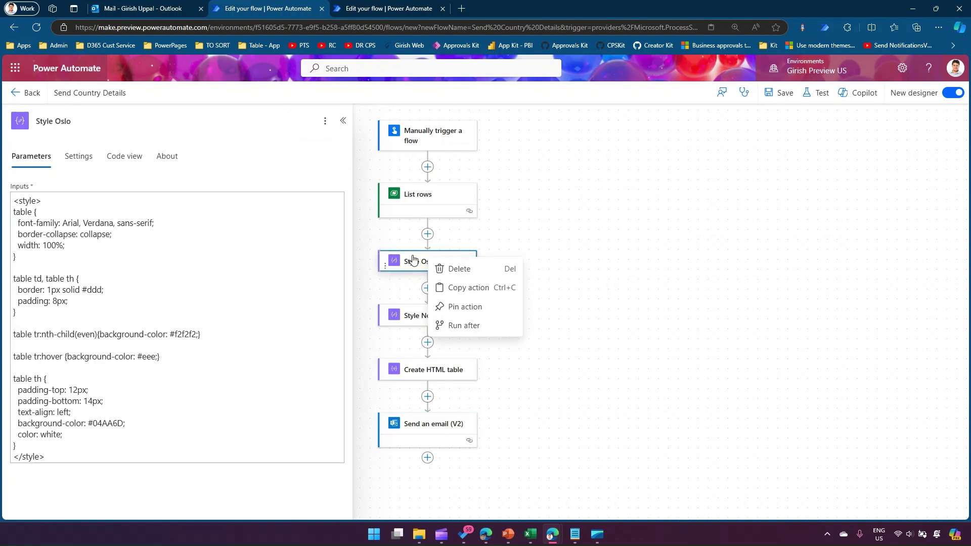
click(452, 307)
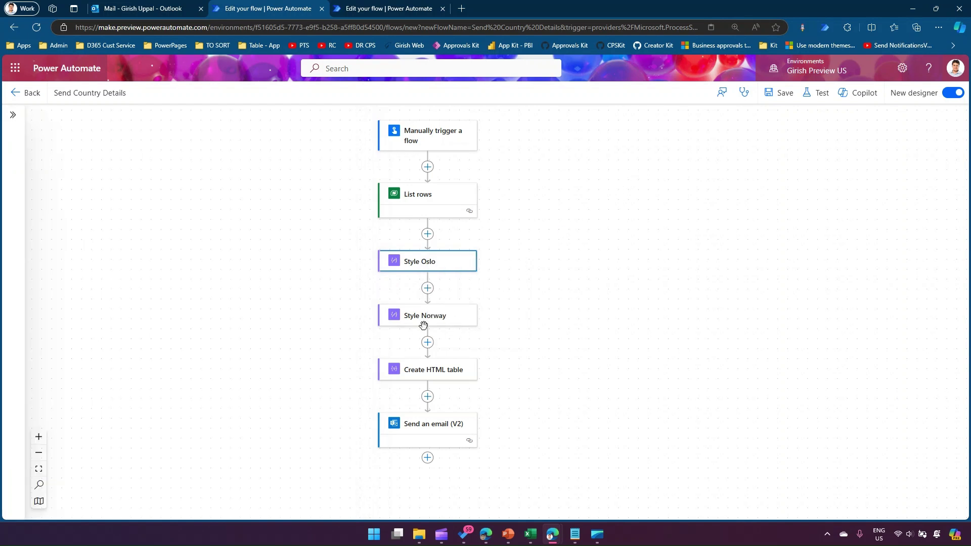
right_click(438, 324)
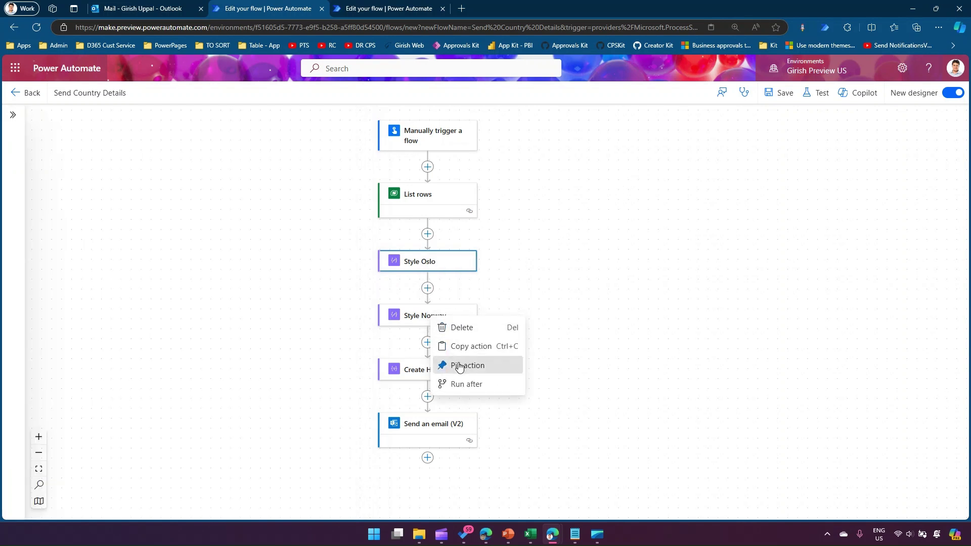
click(446, 365)
right_click(423, 319)
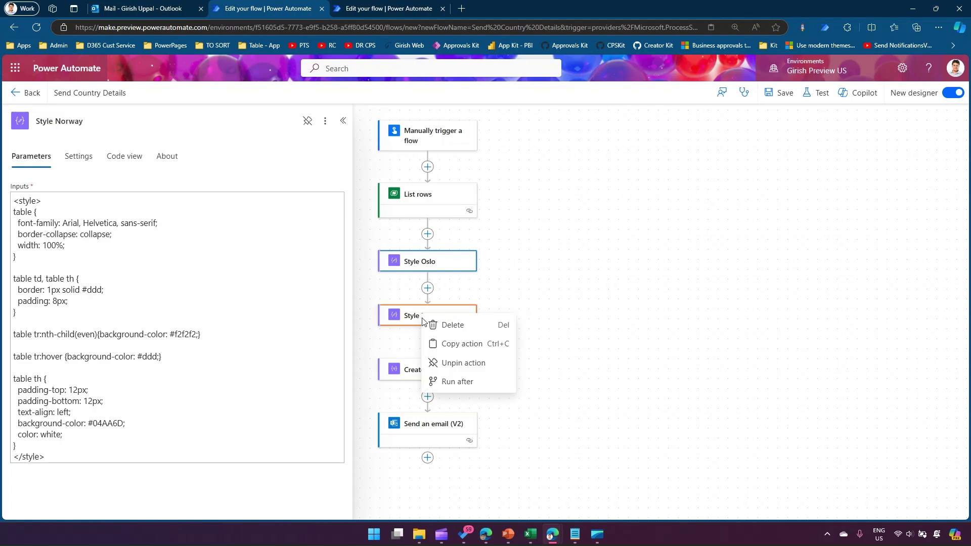
click(452, 366)
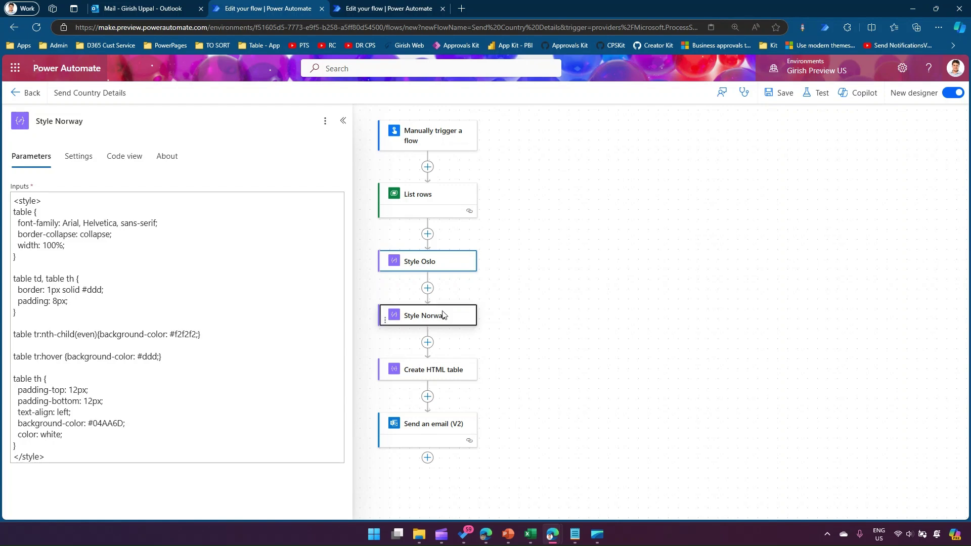
Pin Style Norway again from its right-click menu and open Style Oslo beside it
right_click(445, 316)
click(472, 359)
click(442, 261)
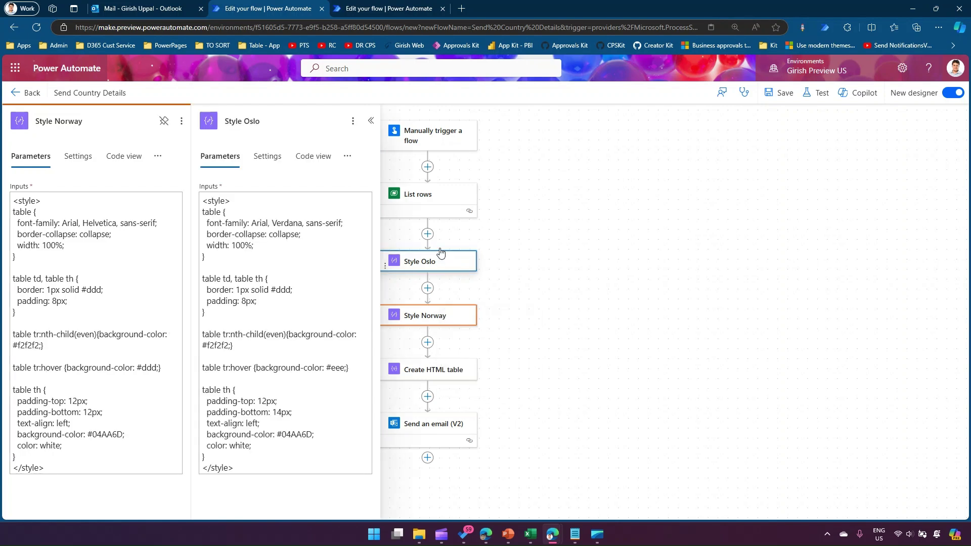
Cycle the second panel through trigger, Create HTML table, Send an email and Style Oslo, ending on List rows
click(439, 200)
click(436, 143)
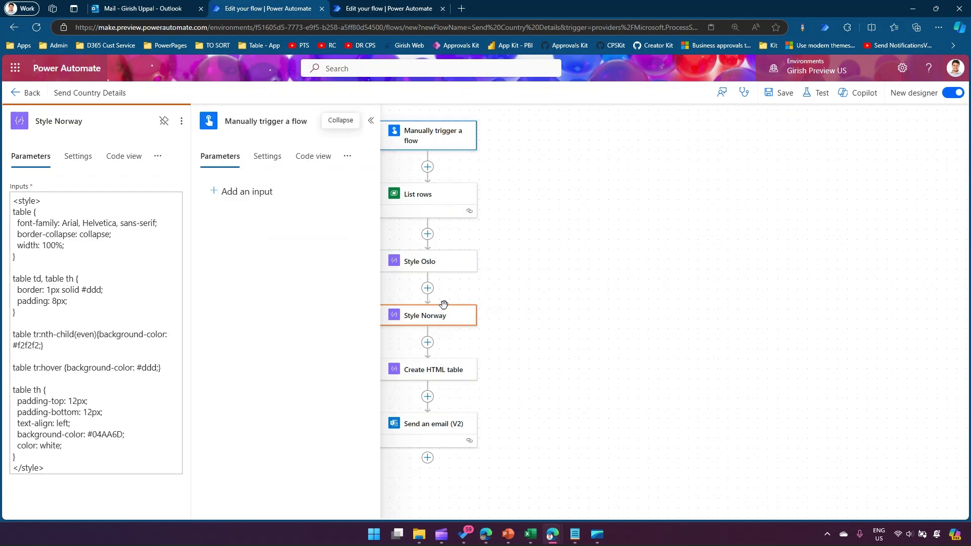
click(450, 371)
click(454, 425)
click(461, 379)
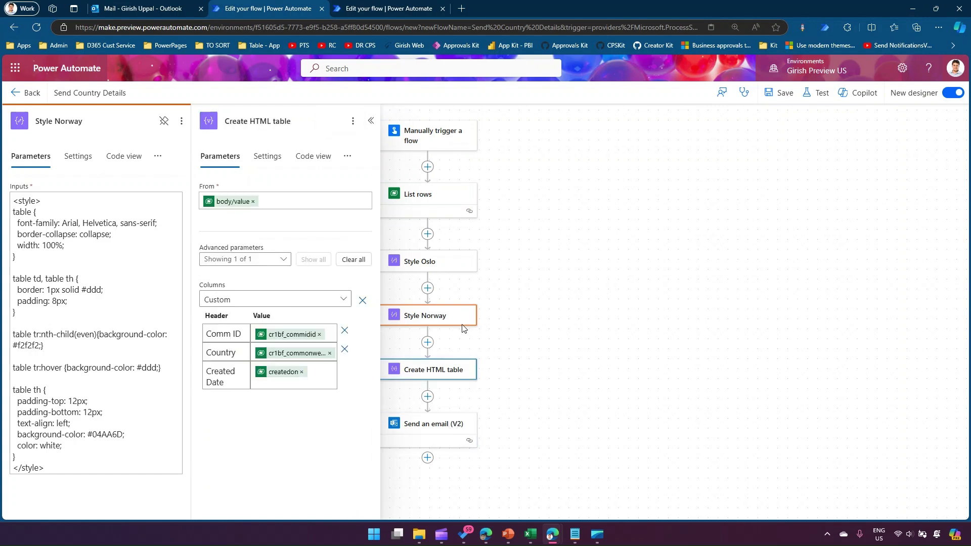
click(453, 263)
click(461, 202)
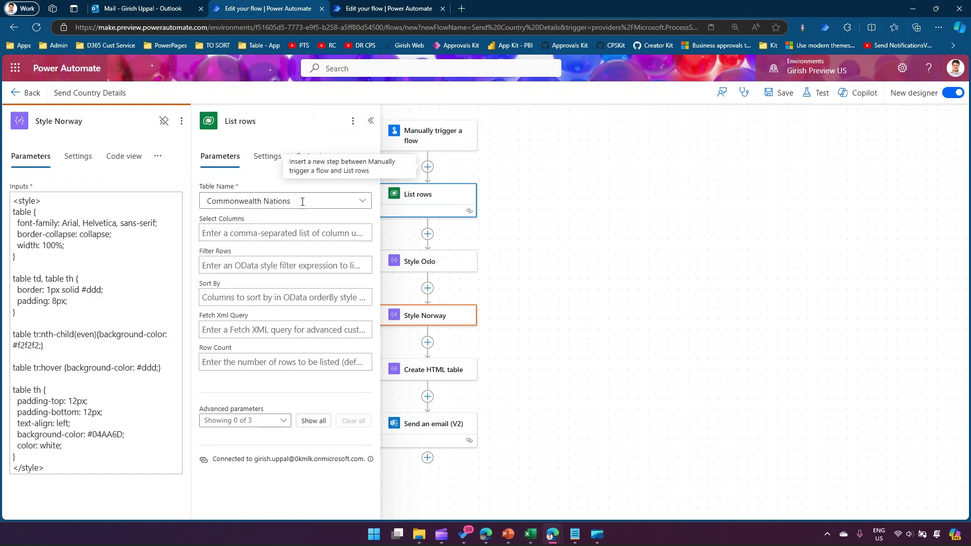
click(380, 8)
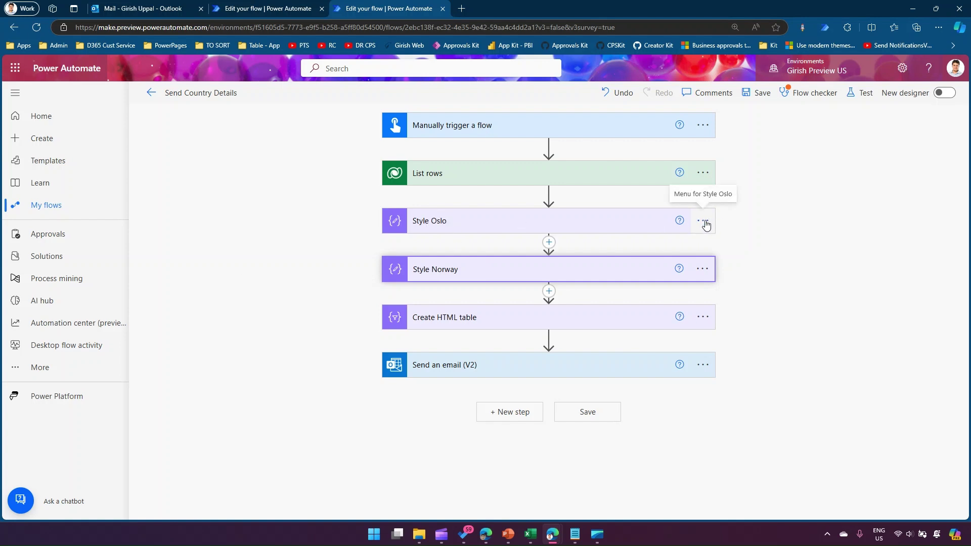
click(469, 221)
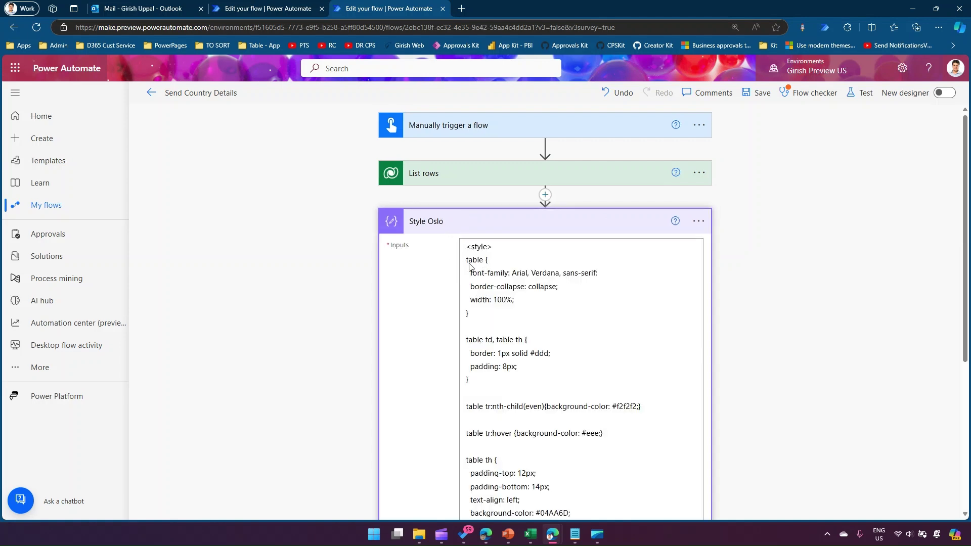
click(491, 281)
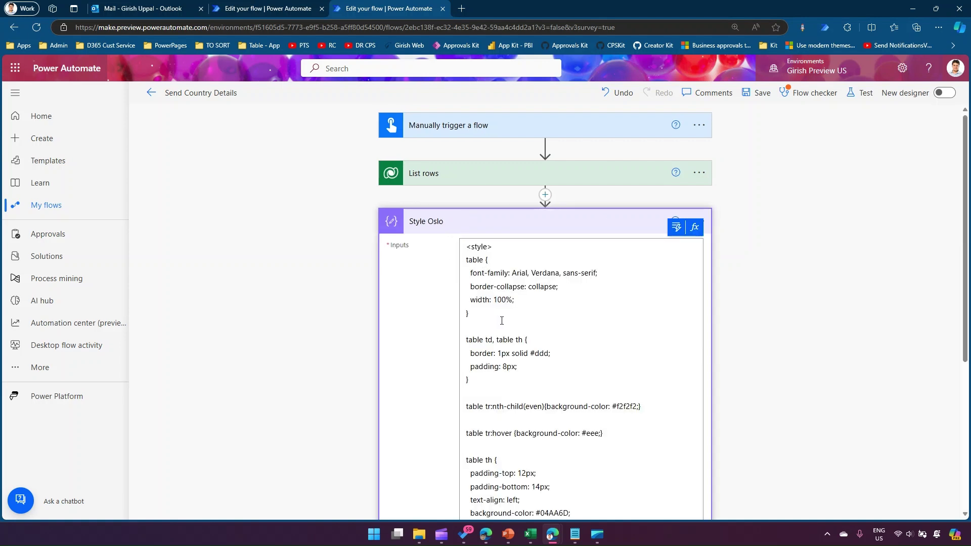
click(606, 222)
click(588, 269)
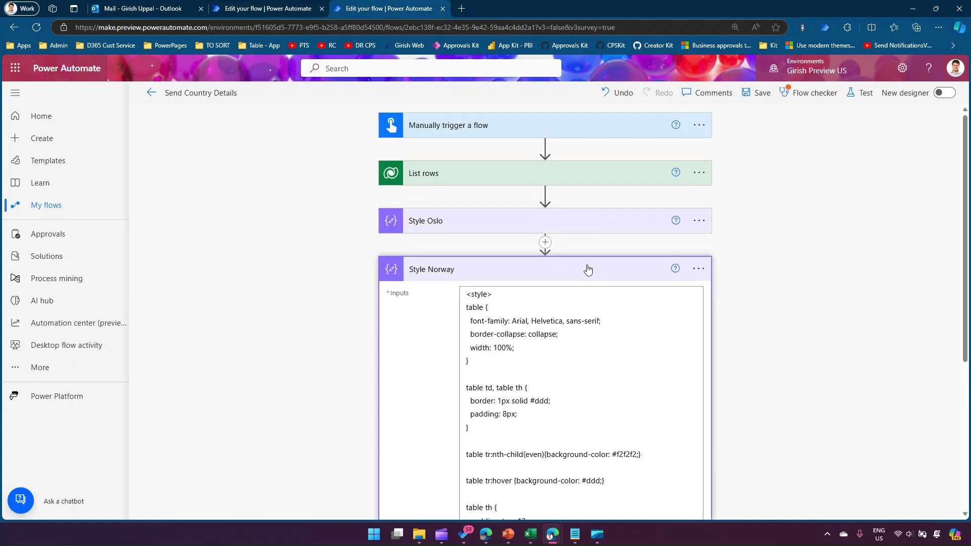
click(588, 269)
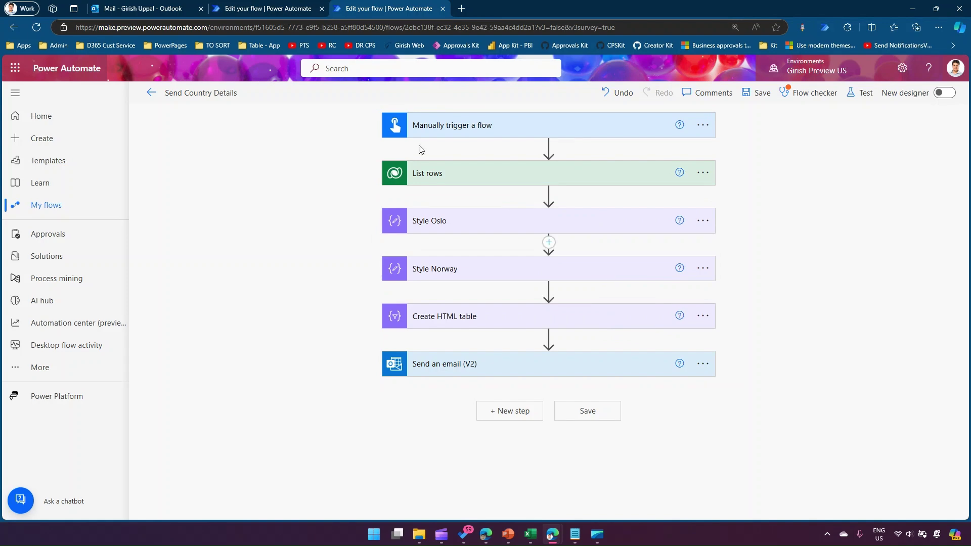
click(282, 8)
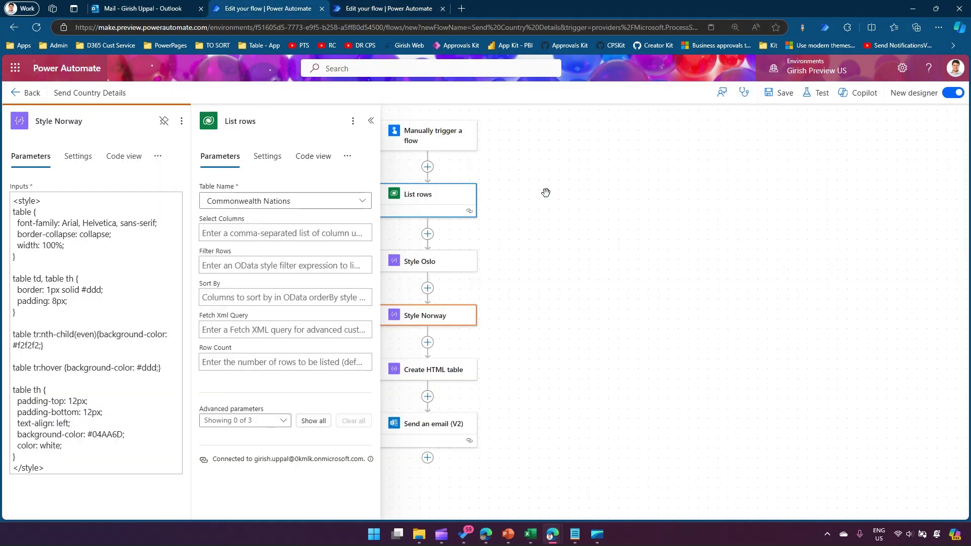